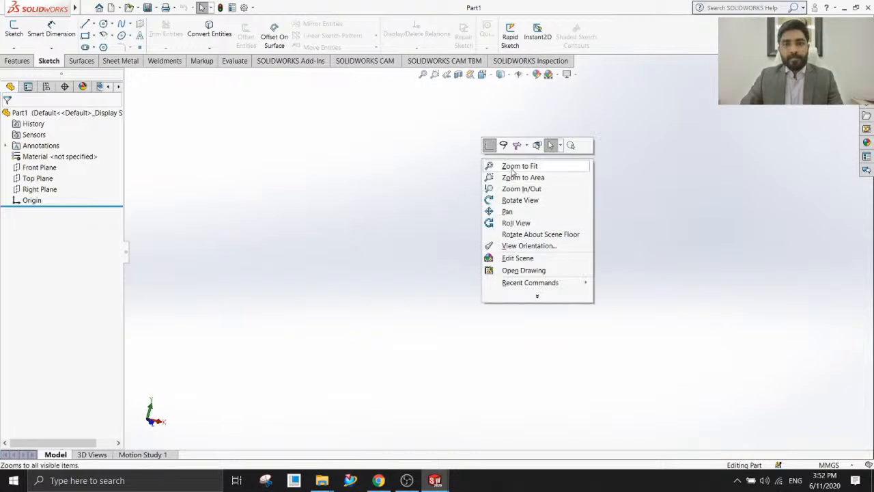
{"action": "right_click", "coordinate": [508, 220]}
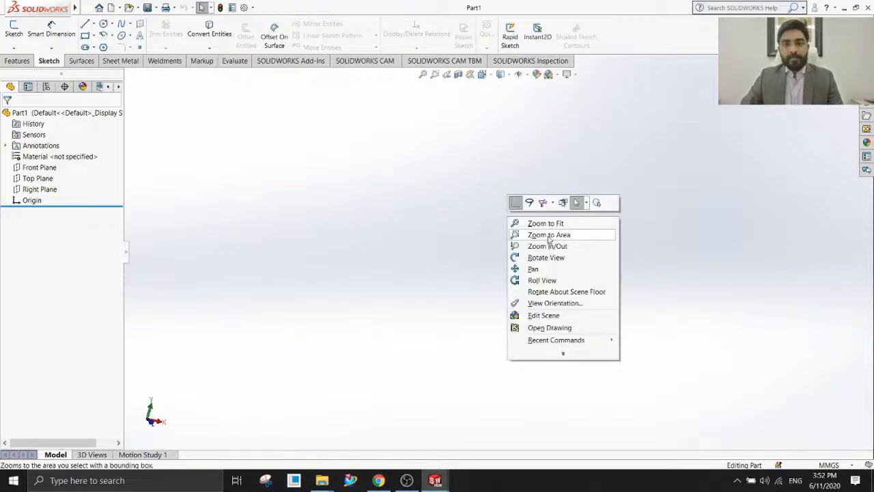
{"action": "left_click", "coordinate": [551, 246]}
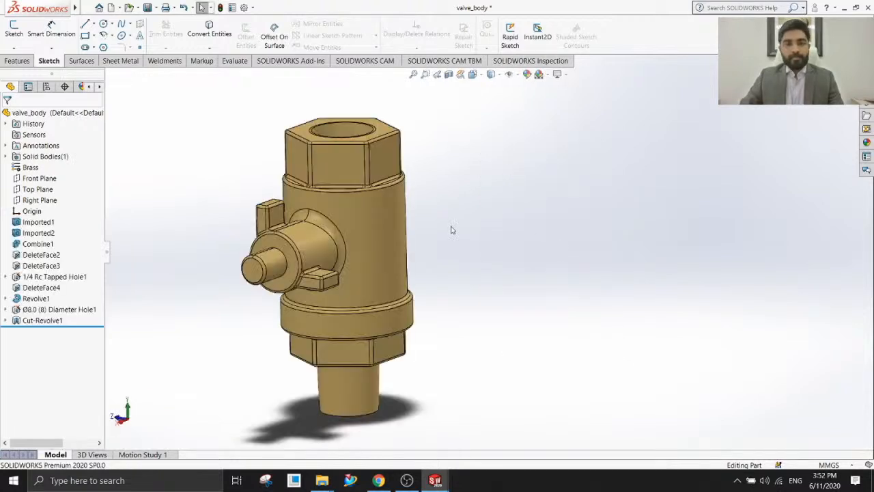
{"action": "key", "text": "ctrl+Tab"}
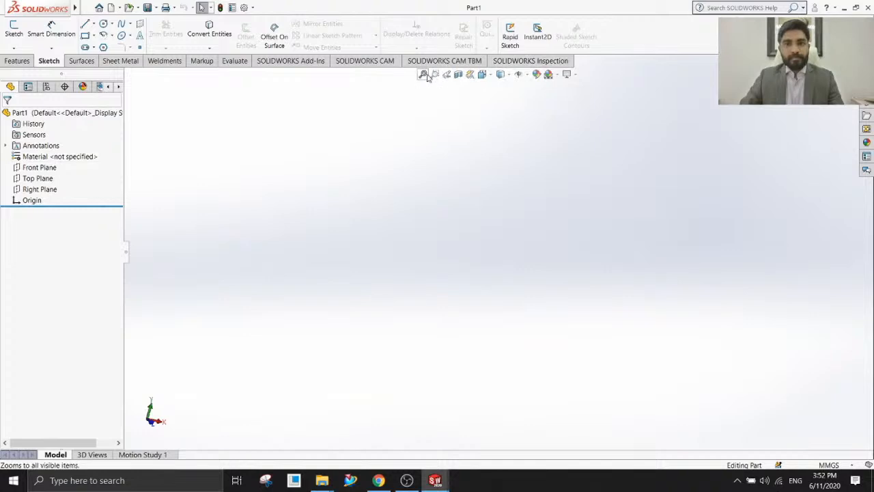
{"action": "right_click", "coordinate": [452, 141]}
{"action": "left_click", "coordinate": [485, 158]}
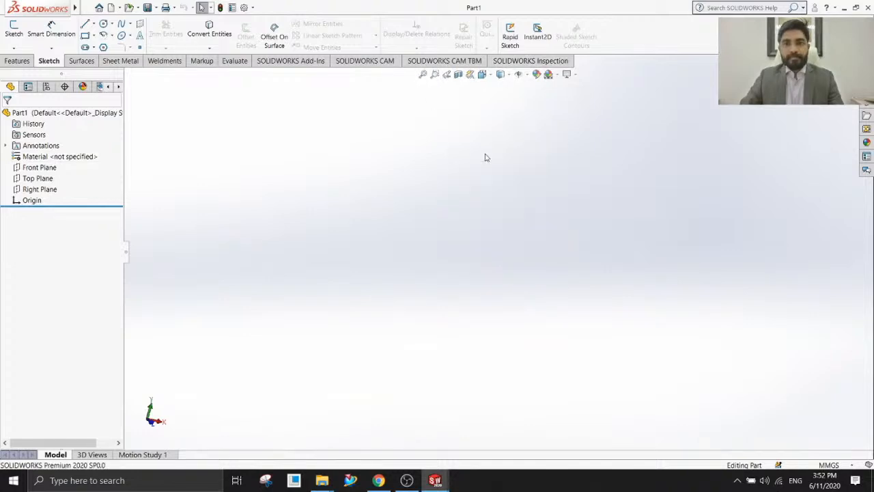
{"action": "right_click", "coordinate": [491, 167]}
{"action": "left_click", "coordinate": [481, 238]}
{"action": "middle_click_drag", "start_coordinate": [419, 199], "coordinate": [461, 292]}
{"action": "middle_click_drag", "start_coordinate": [574, 289], "coordinate": [598, 312]}
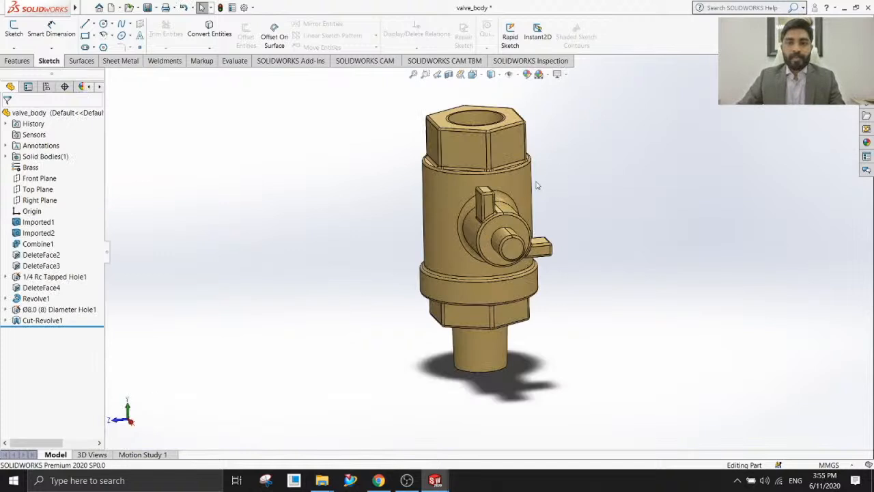
Create a reference plane offset 40 mm from the Front Plane, with the offset flipped to the side opposite the default.
{"action": "scroll", "coordinate": [543, 180], "scroll_direction": "up", "scroll_amount": 3}
{"action": "scroll", "coordinate": [535, 188], "scroll_direction": "down", "scroll_amount": 2}
{"action": "middle_click_drag", "start_coordinate": [503, 353], "coordinate": [445, 349]}
{"action": "scroll", "coordinate": [502, 379], "scroll_direction": "down", "scroll_amount": 2}
{"action": "scroll", "coordinate": [482, 257], "scroll_direction": "up", "scroll_amount": 3}
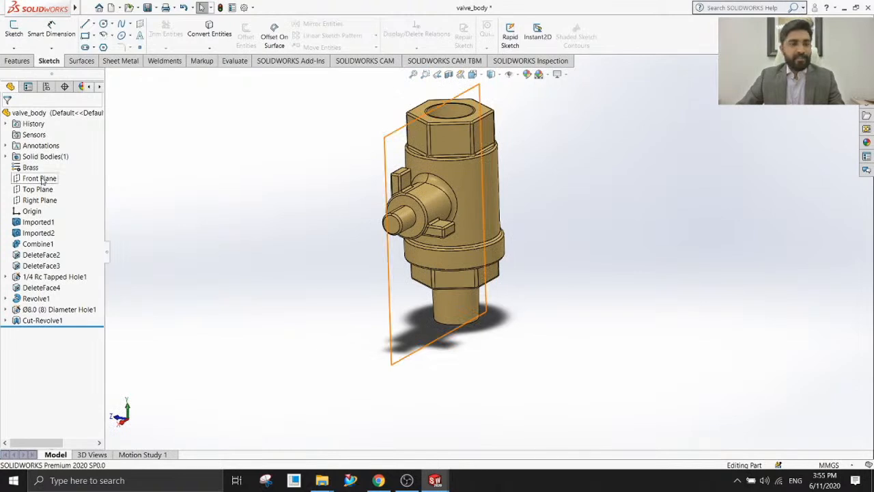
{"action": "left_click", "coordinate": [39, 178]}
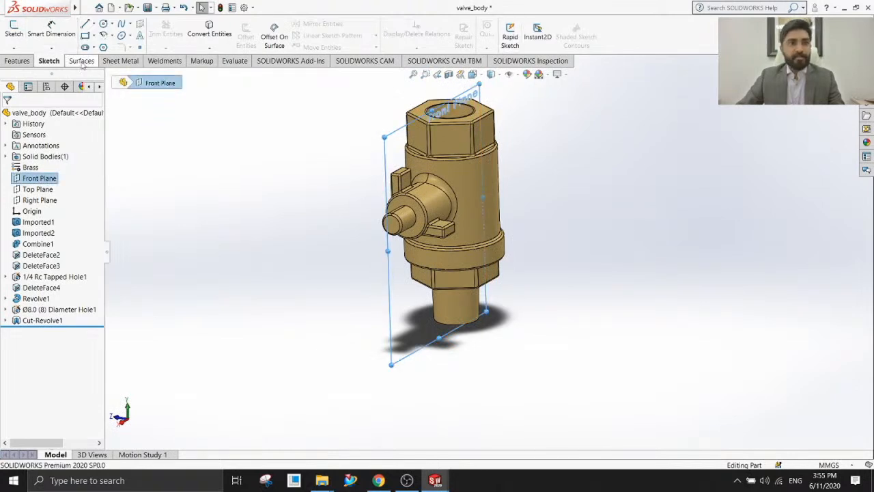
{"action": "left_click", "coordinate": [18, 60]}
{"action": "left_click", "coordinate": [448, 47]}
{"action": "left_click", "coordinate": [456, 60]}
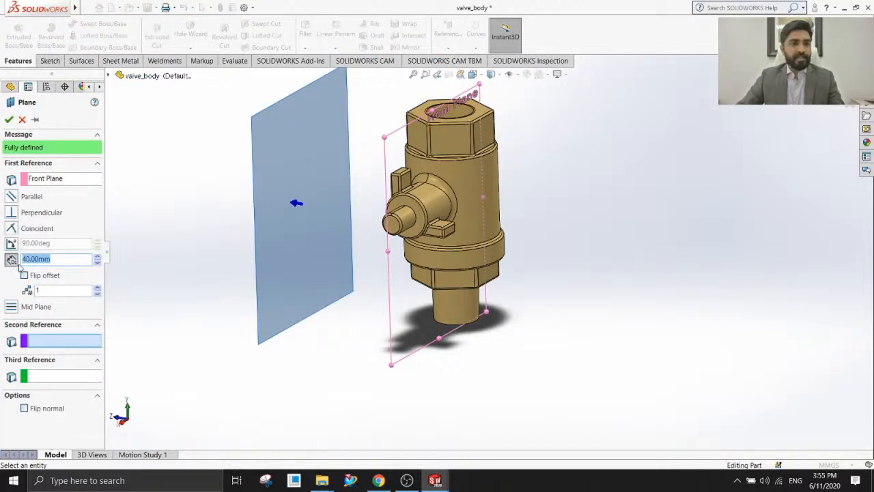
{"action": "left_click", "coordinate": [24, 275]}
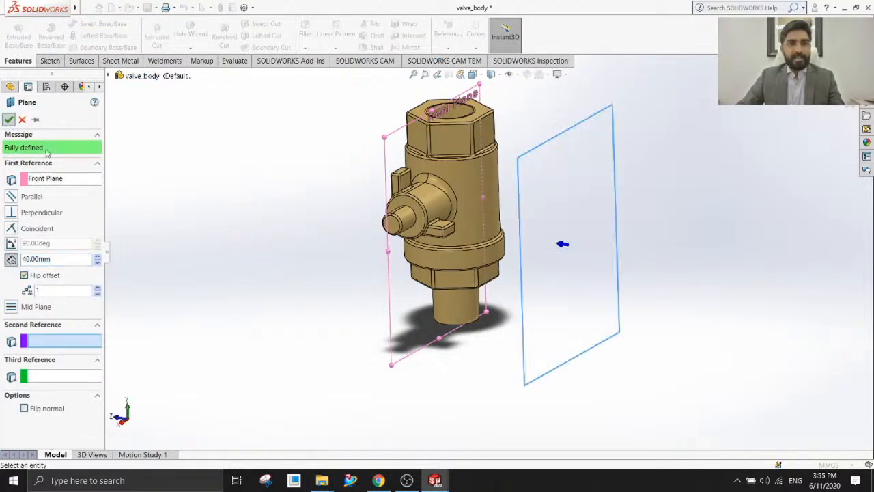
Start a sketch on the new offset plane and orient the view normal to it.
{"action": "left_click", "coordinate": [608, 135]}
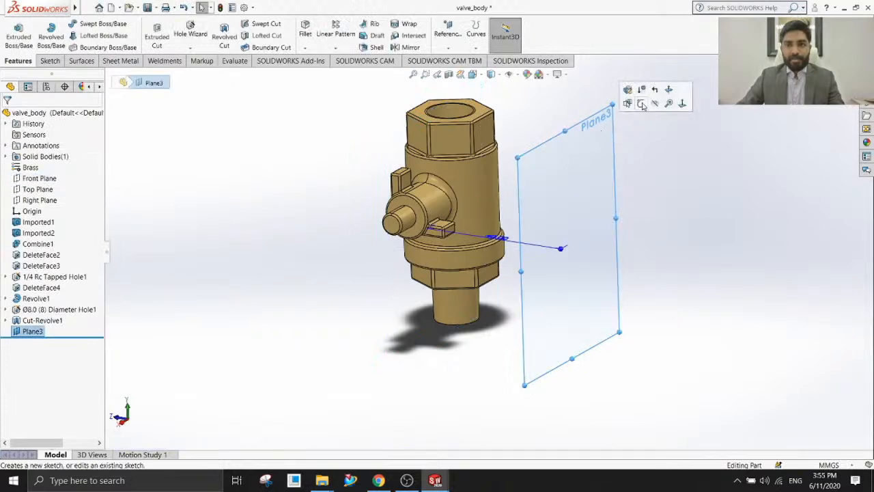
{"action": "left_click", "coordinate": [642, 105]}
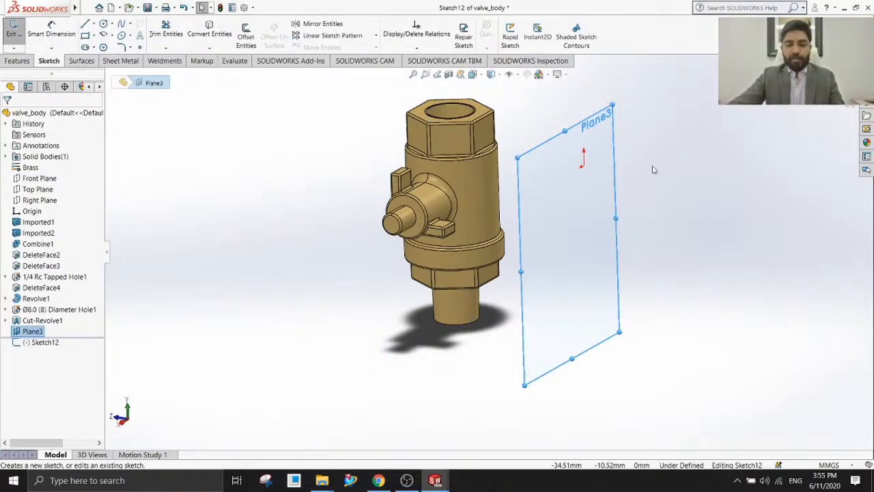
{"action": "key", "text": "ctrl+8"}
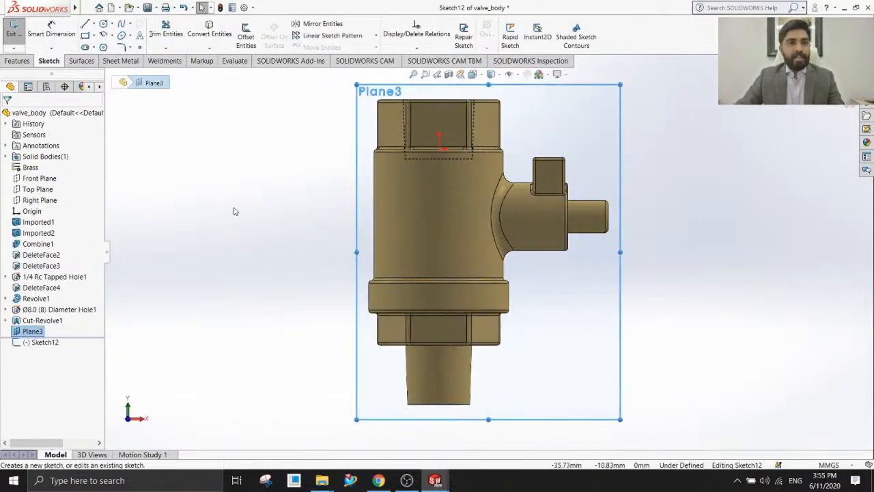
{"action": "left_click", "coordinate": [210, 150]}
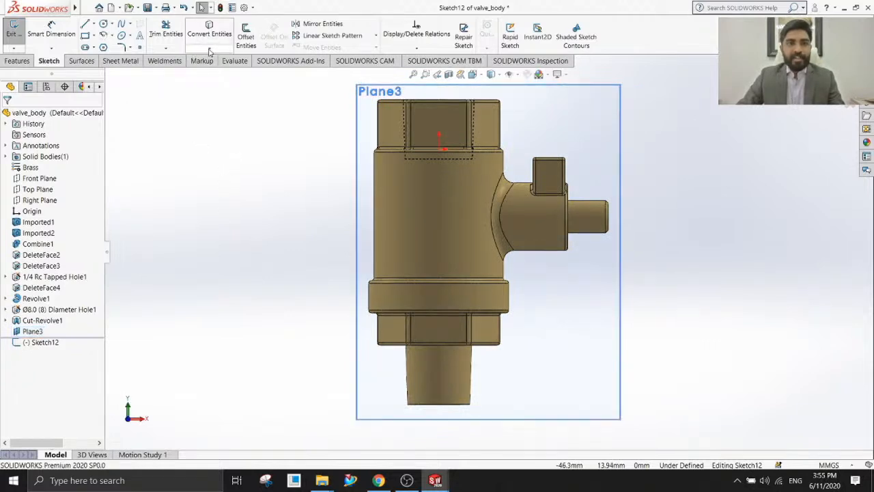
Project the valve body's external outline into the sketch with Silhouette Entities, using the External silhouette option.
{"action": "left_click", "coordinate": [209, 52]}
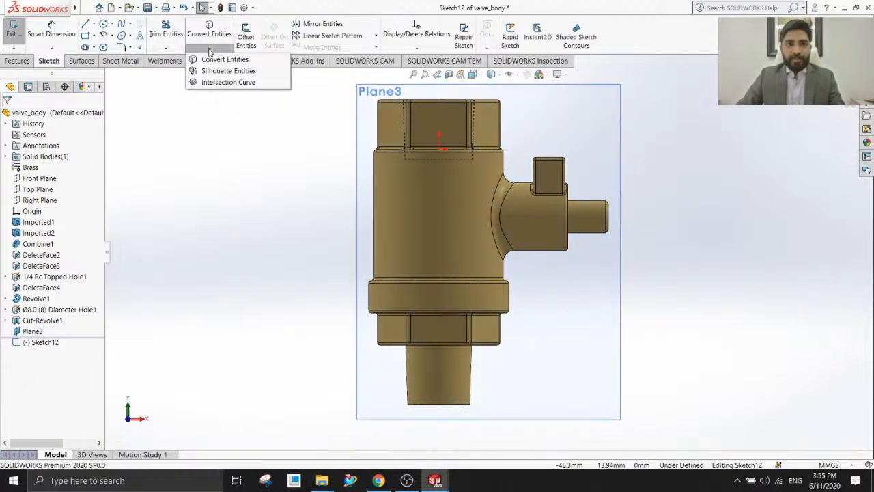
{"action": "left_click", "coordinate": [243, 72]}
{"action": "left_click", "coordinate": [459, 186]}
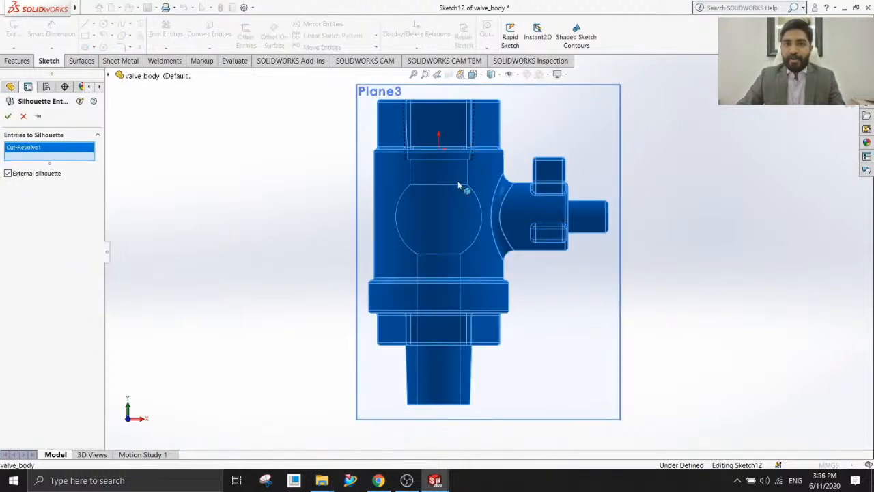
{"action": "left_click", "coordinate": [8, 117]}
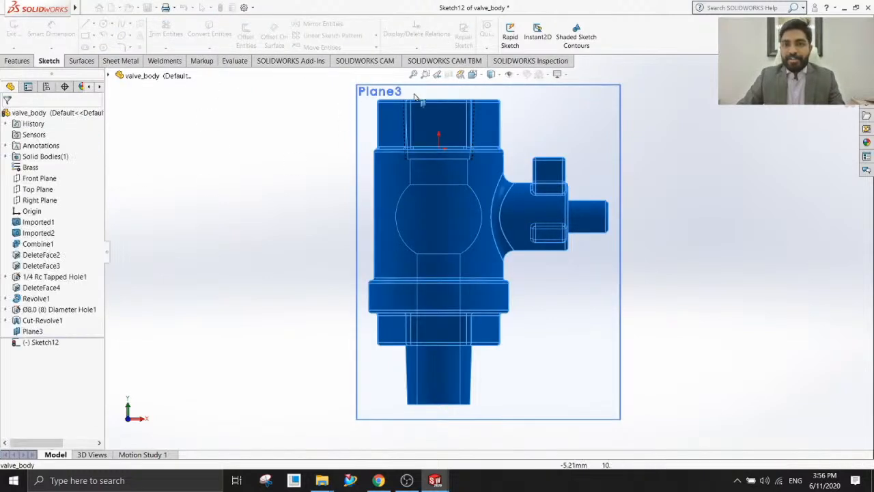
{"action": "mouse_move", "coordinate": [702, 289]}
{"action": "middle_mouse_down"}
{"action": "mouse_move", "coordinate": [629, 285]}
{"action": "mouse_move", "coordinate": [649, 311]}
{"action": "mouse_move", "coordinate": [675, 288]}
{"action": "mouse_move", "coordinate": [597, 217]}
{"action": "mouse_move", "coordinate": [656, 273]}
{"action": "mouse_move", "coordinate": [603, 185]}
{"action": "mouse_move", "coordinate": [630, 184]}
{"action": "mouse_move", "coordinate": [636, 214]}
{"action": "middle_mouse_up"}
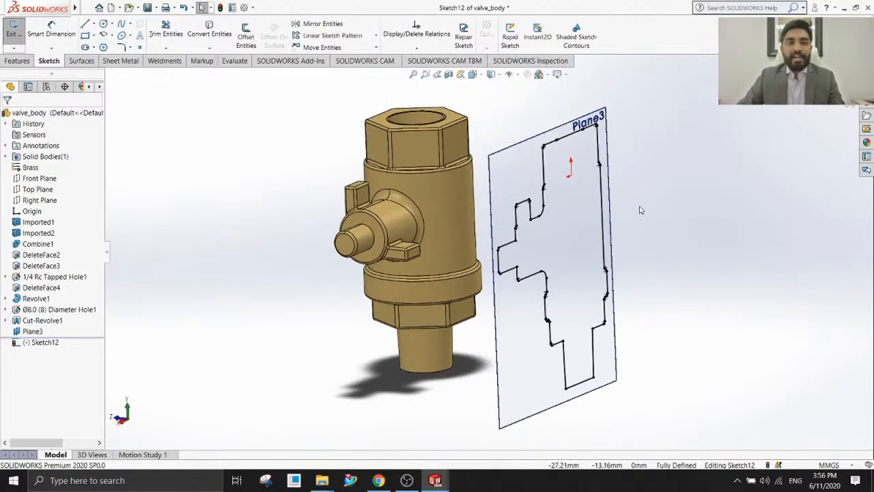
{"action": "mouse_move", "coordinate": [637, 176]}
{"action": "middle_mouse_down"}
{"action": "mouse_move", "coordinate": [630, 153]}
{"action": "mouse_move", "coordinate": [678, 133]}
{"action": "mouse_move", "coordinate": [665, 171]}
{"action": "mouse_move", "coordinate": [671, 195]}
{"action": "mouse_move", "coordinate": [622, 181]}
{"action": "mouse_move", "coordinate": [607, 143]}
{"action": "mouse_move", "coordinate": [630, 177]}
{"action": "middle_mouse_up"}
{"action": "scroll", "coordinate": [526, 150], "scroll_direction": "down", "scroll_amount": 2}
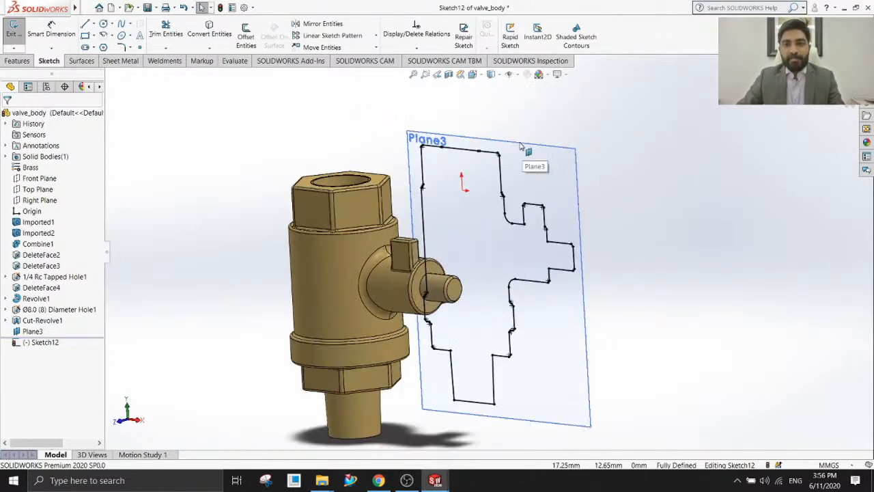
{"action": "mouse_move", "coordinate": [410, 293]}
{"action": "middle_mouse_down"}
{"action": "mouse_move", "coordinate": [401, 198]}
{"action": "mouse_move", "coordinate": [318, 212]}
{"action": "middle_mouse_up"}
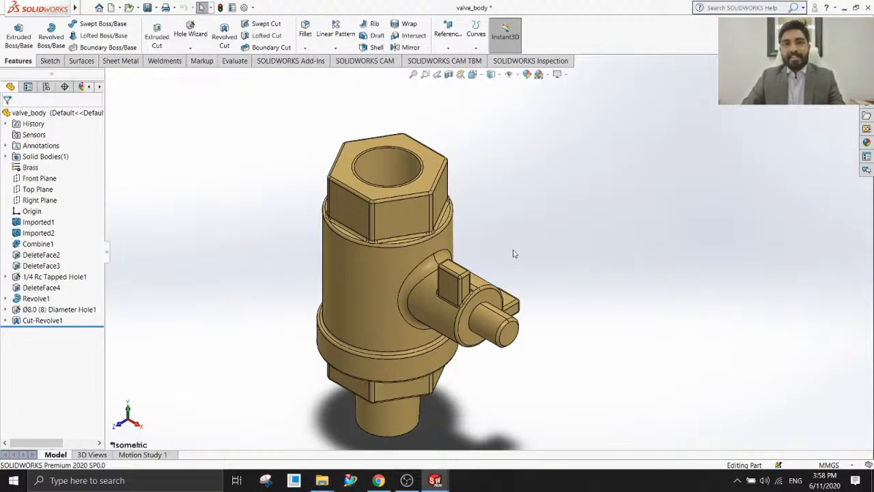
{"action": "scroll", "coordinate": [515, 257], "scroll_direction": "up", "scroll_amount": 2}
{"action": "scroll", "coordinate": [515, 257], "scroll_direction": "down", "scroll_amount": 2}
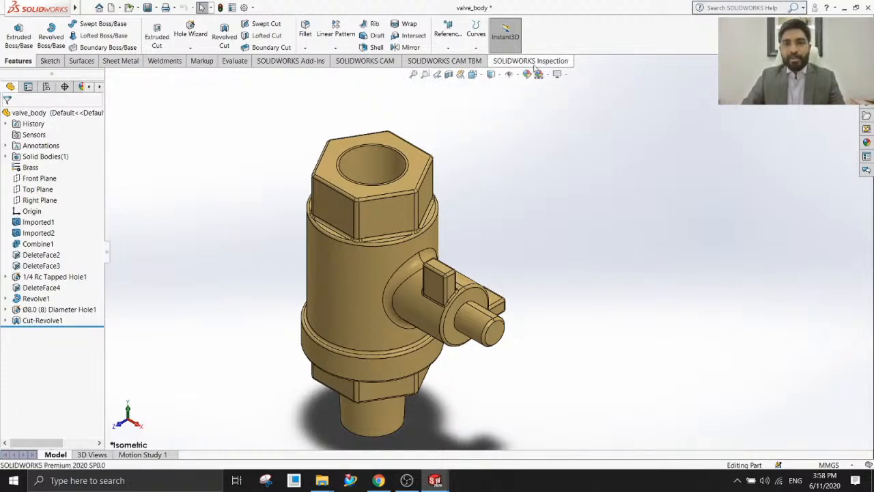
{"action": "left_click", "coordinate": [481, 76]}
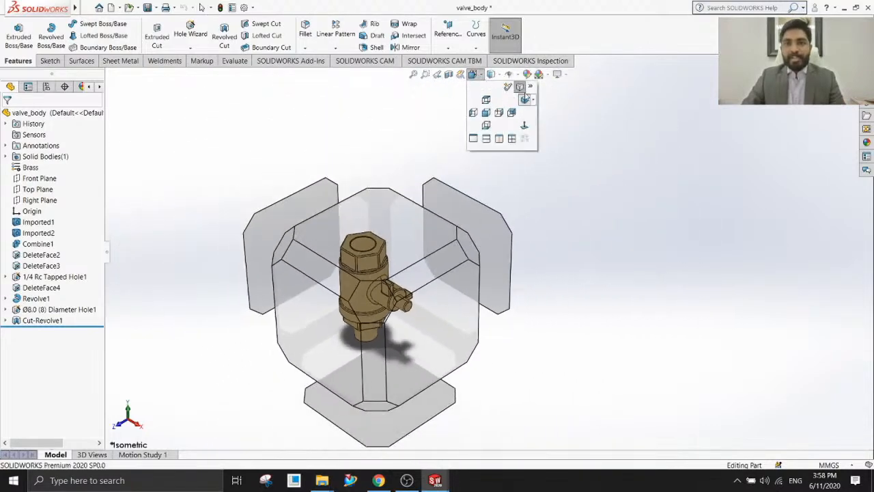
{"action": "left_click", "coordinate": [531, 89]}
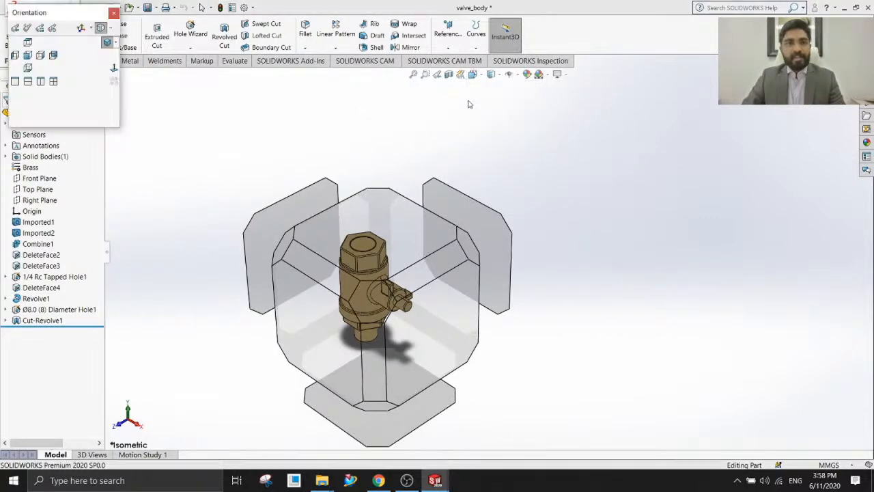
{"action": "left_click", "coordinate": [114, 10]}
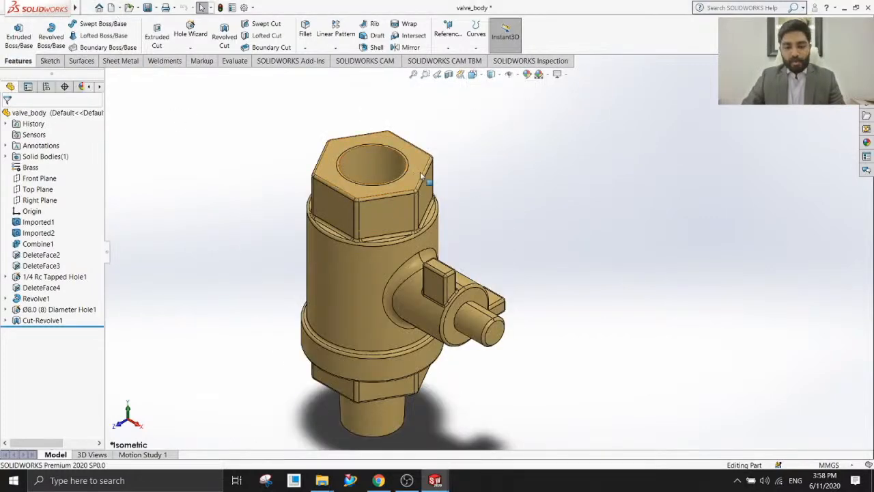
Switch the valve body's standard views to Z-up orientation and accept the change for its drawing views.
{"action": "key", "text": "space"}
{"action": "left_click_drag", "start_coordinate": [71, 13], "coordinate": [505, 90]}
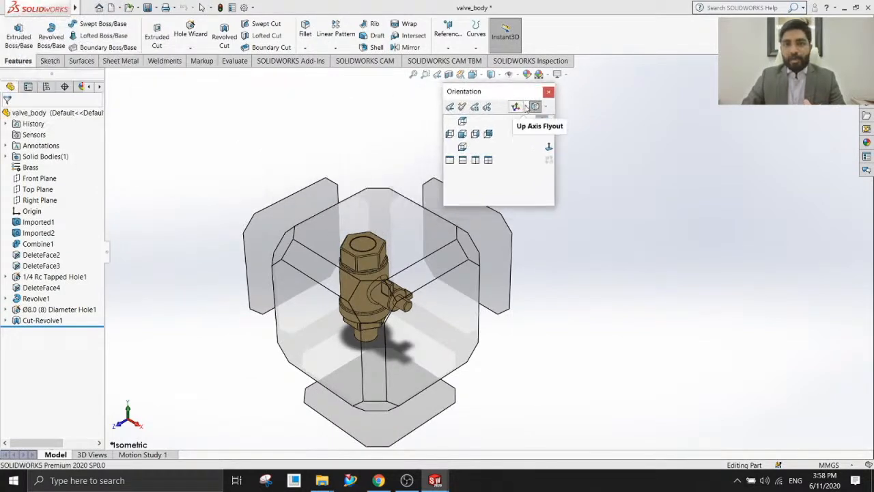
{"action": "left_click", "coordinate": [526, 107]}
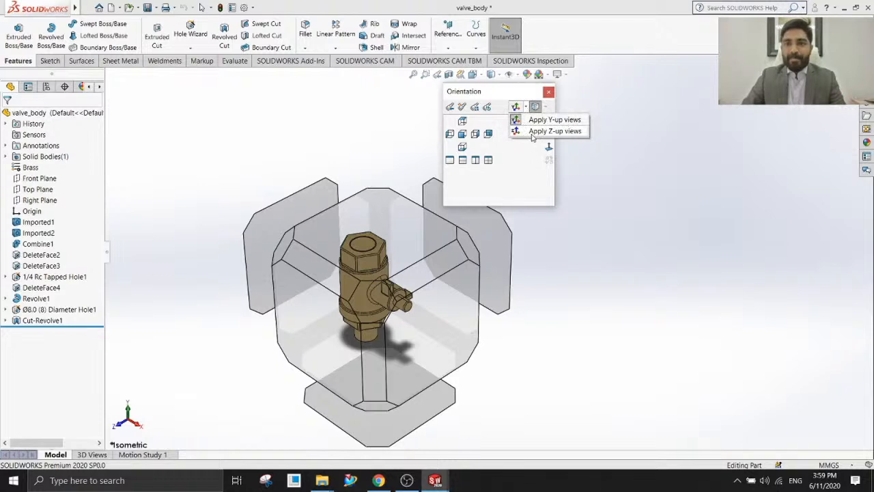
{"action": "left_click", "coordinate": [549, 131]}
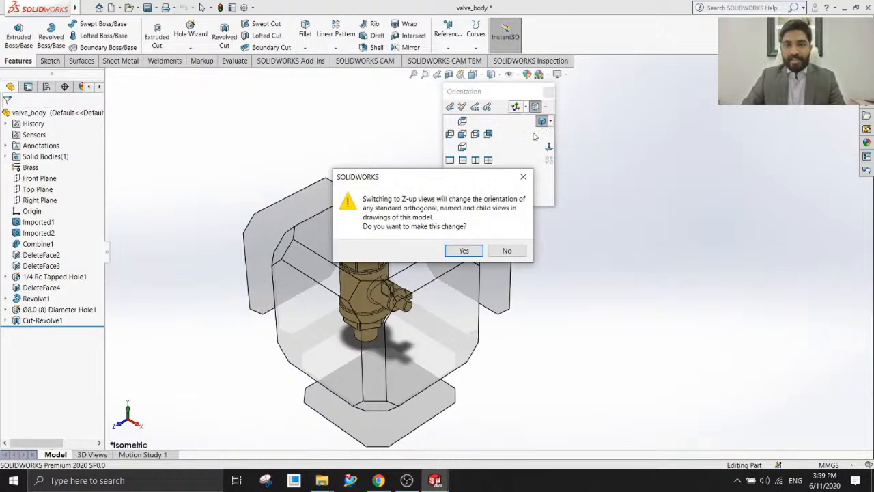
{"action": "left_click", "coordinate": [464, 250]}
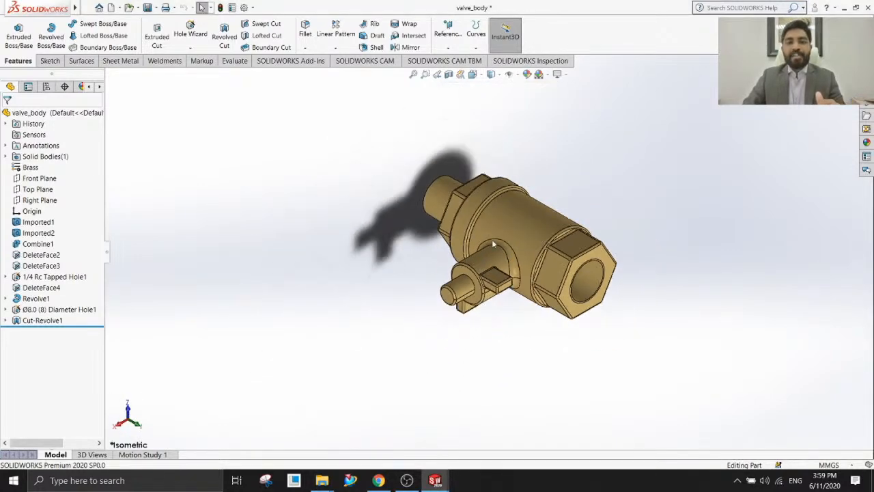
{"action": "scroll", "coordinate": [557, 242], "scroll_direction": "down", "scroll_amount": 4}
{"action": "middle_click_drag", "start_coordinate": [483, 368], "coordinate": [475, 307]}
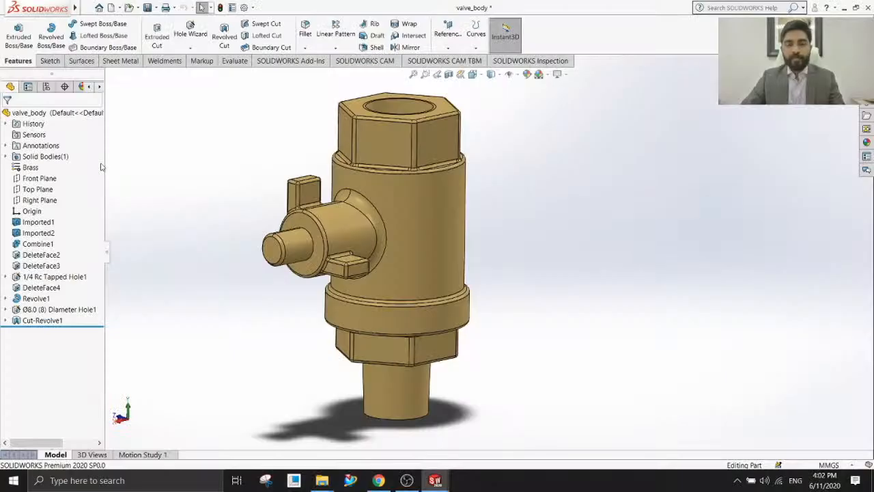
{"action": "mouse_move", "coordinate": [412, 235]}
{"action": "middle_mouse_down"}
{"action": "mouse_move", "coordinate": [421, 218]}
{"action": "mouse_move", "coordinate": [427, 228]}
{"action": "middle_mouse_up"}
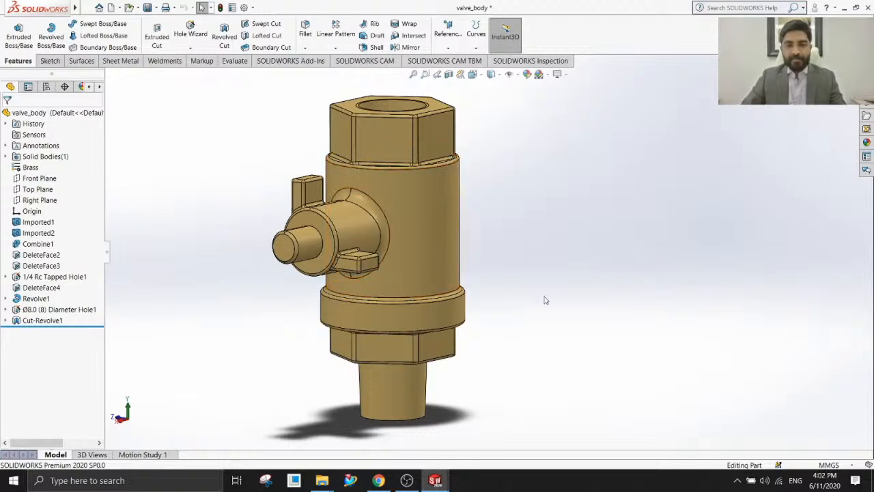
{"action": "left_click", "coordinate": [407, 480]}
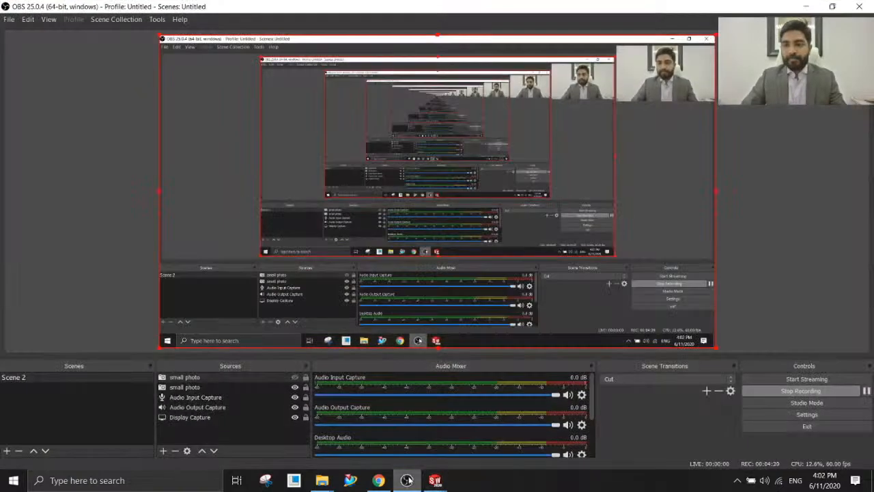
{"action": "left_click", "coordinate": [407, 480]}
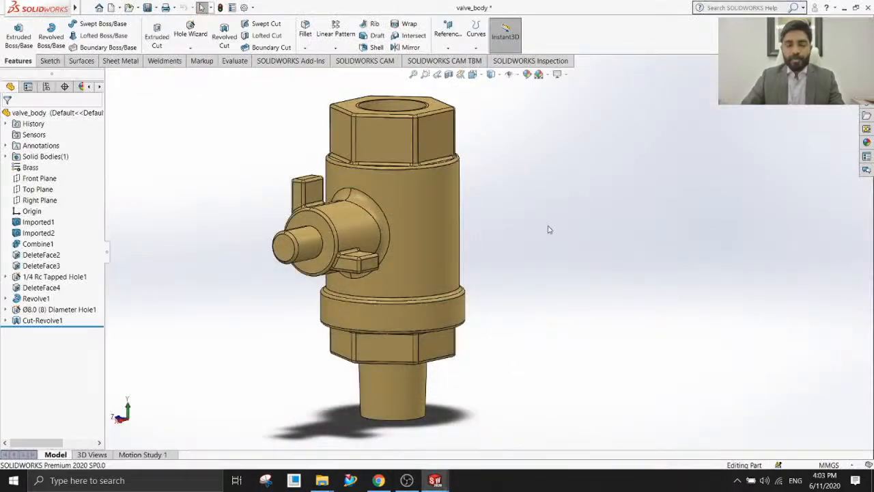
{"action": "middle_click_drag", "start_coordinate": [493, 243], "coordinate": [483, 260]}
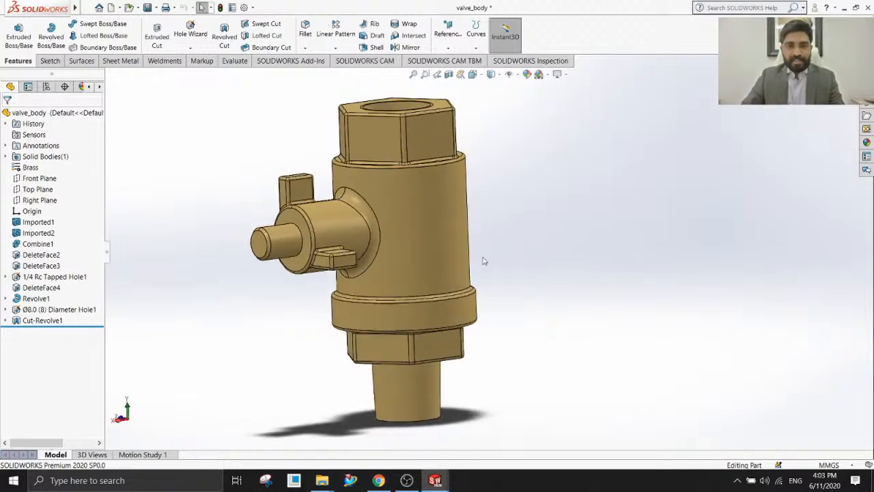
Save the main cylindrical face, the collar face and the lower tapered stem face as a new selection set and expand its face list.
{"action": "left_click", "coordinate": [451, 223]}
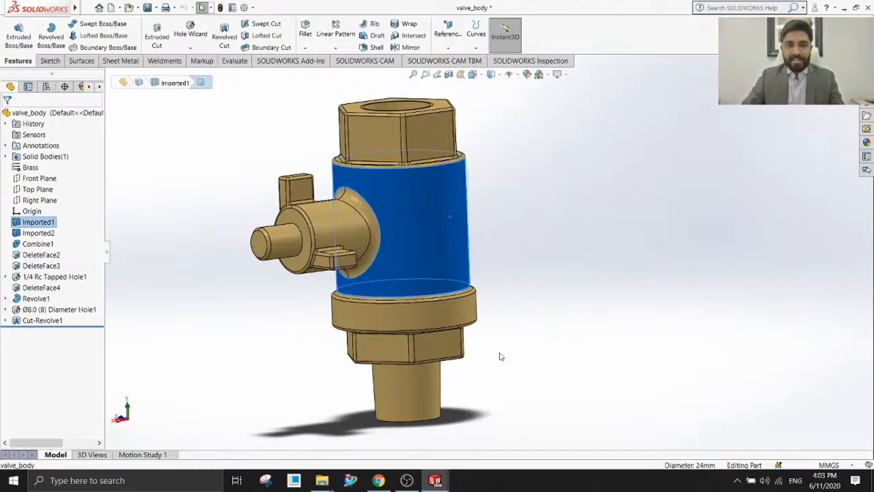
{"action": "left_click", "coordinate": [424, 391], "text": "ctrl"}
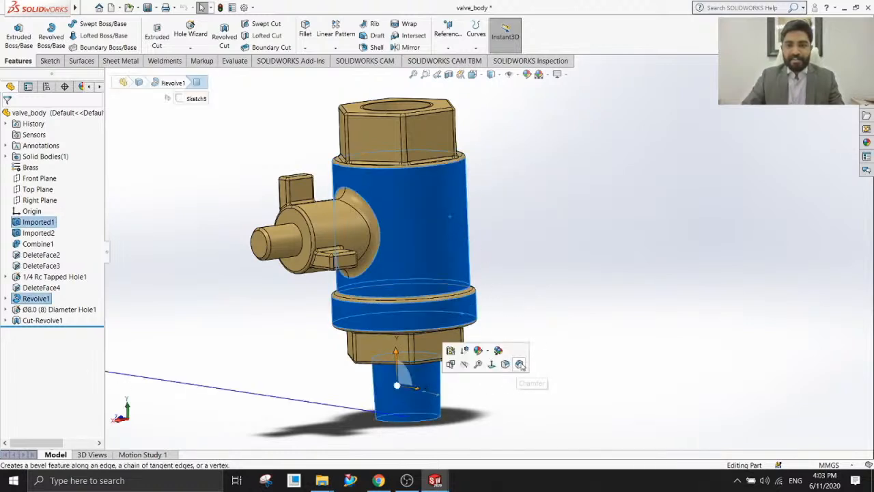
{"action": "right_click", "coordinate": [454, 239]}
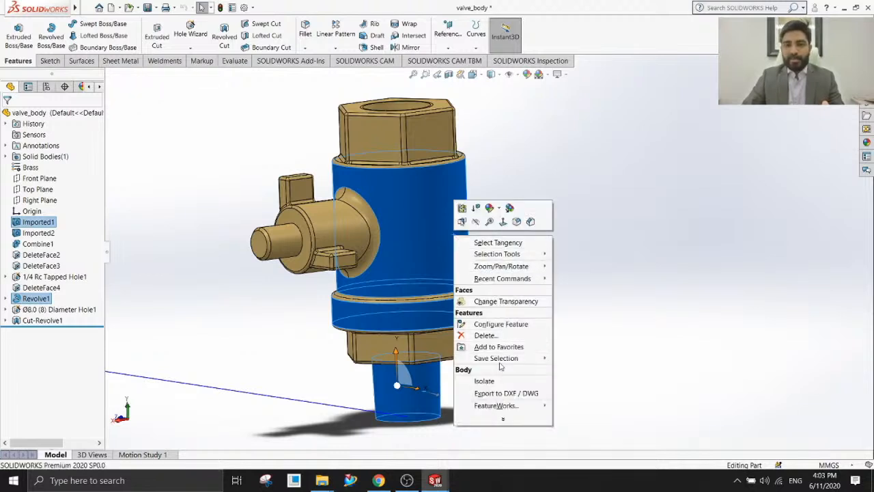
{"action": "mouse_move", "coordinate": [504, 359]}
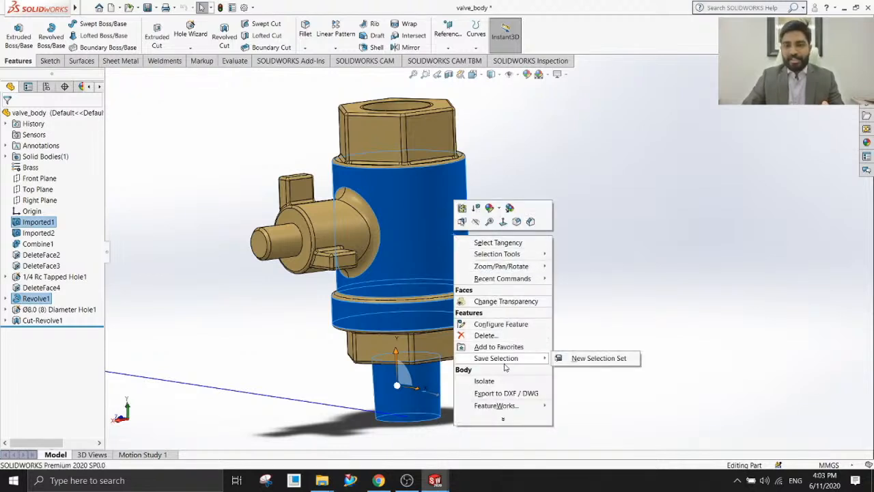
{"action": "left_click", "coordinate": [592, 359]}
{"action": "left_click", "coordinate": [506, 308]}
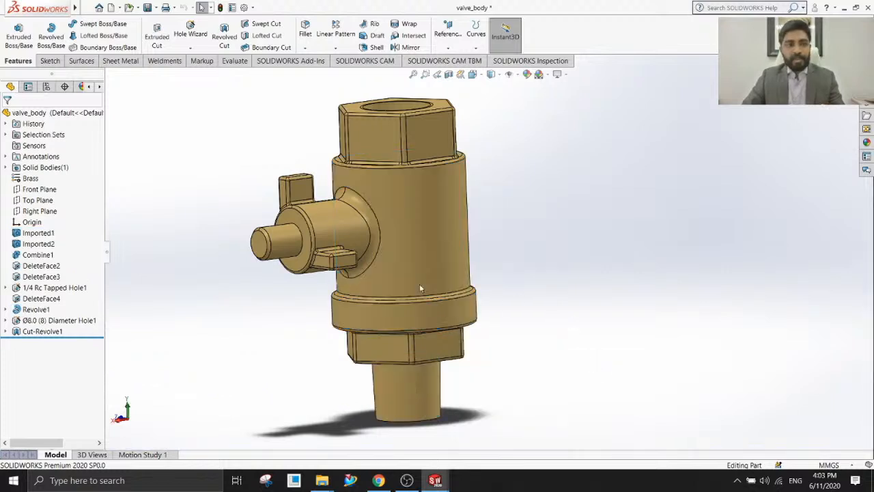
{"action": "left_click", "coordinate": [6, 135]}
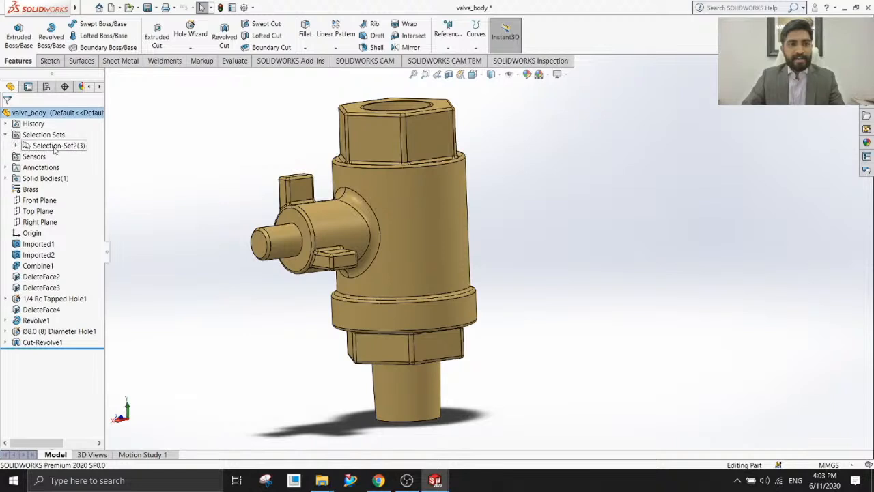
{"action": "left_click", "coordinate": [16, 146]}
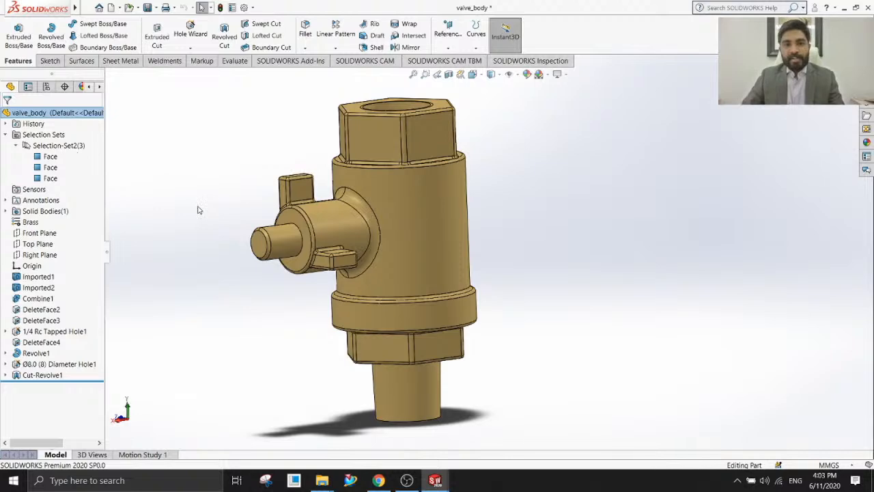
Add the two cylindrical faces of the small side pin to the existing selection set Selection-Set2.
{"action": "middle_click_drag", "start_coordinate": [591, 203], "coordinate": [353, 248]}
{"action": "middle_click_drag", "start_coordinate": [381, 293], "coordinate": [239, 228]}
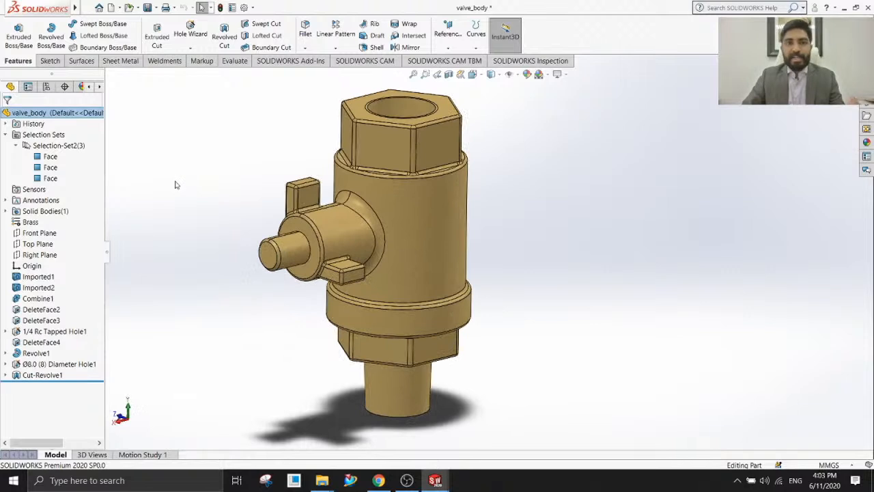
{"action": "left_click", "coordinate": [284, 247]}
{"action": "middle_click_drag", "start_coordinate": [285, 248], "coordinate": [410, 250]}
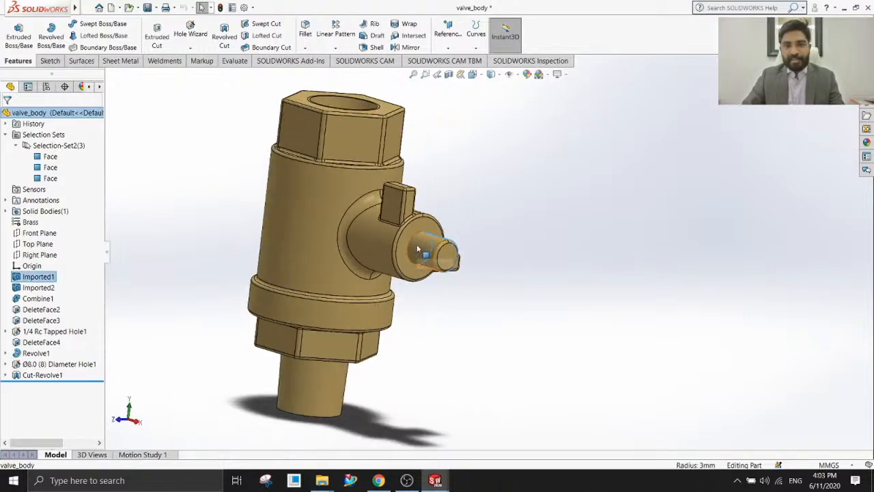
{"action": "left_click", "coordinate": [417, 250]}
{"action": "right_click", "coordinate": [414, 256]}
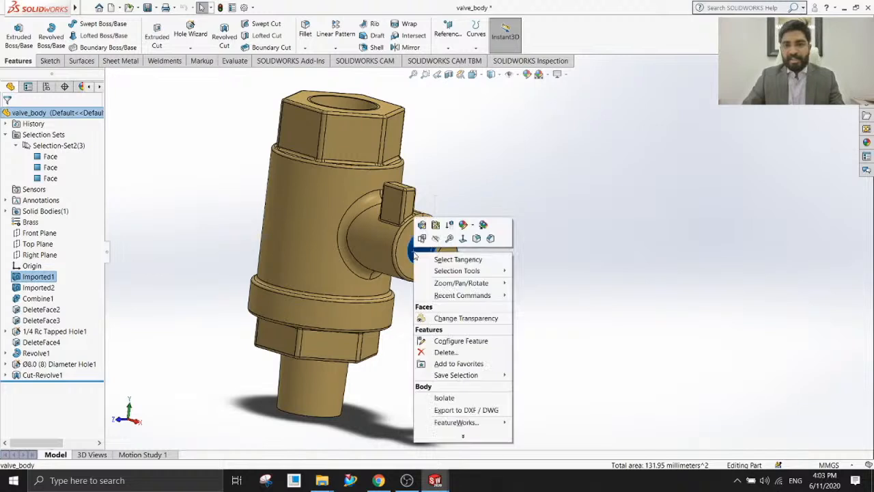
{"action": "mouse_move", "coordinate": [452, 377]}
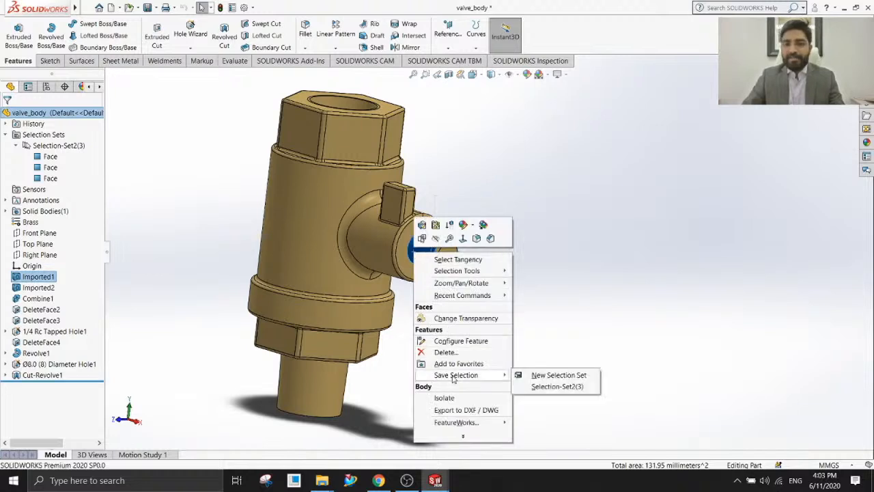
{"action": "left_click", "coordinate": [550, 387]}
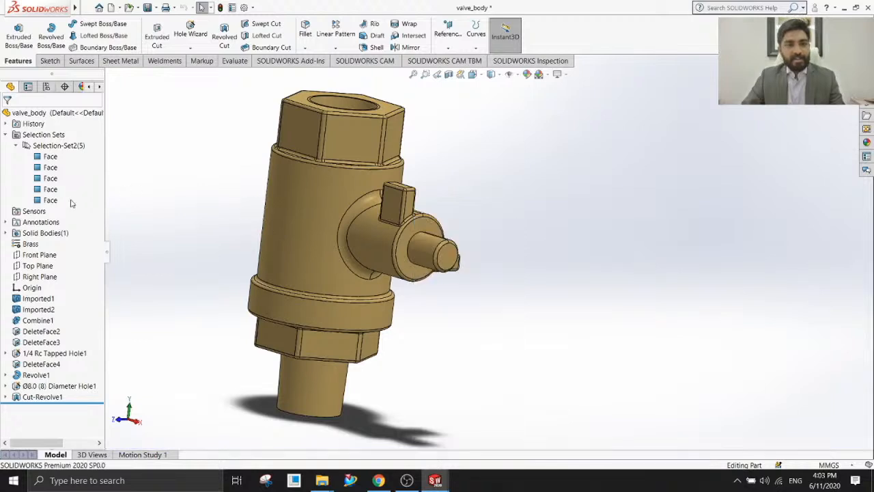
Highlight the two added pin faces on the model from the selection set, and clear the selection.
{"action": "left_click", "coordinate": [41, 201]}
{"action": "middle_click_drag", "start_coordinate": [428, 232], "coordinate": [358, 248]}
{"action": "left_click", "coordinate": [50, 189], "text": "ctrl"}
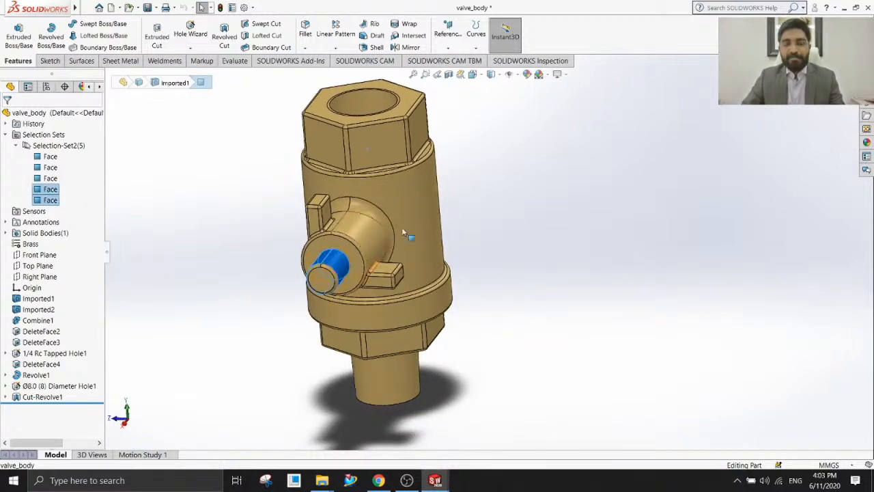
{"action": "middle_click_drag", "start_coordinate": [544, 199], "coordinate": [566, 239]}
{"action": "left_click", "coordinate": [566, 240]}
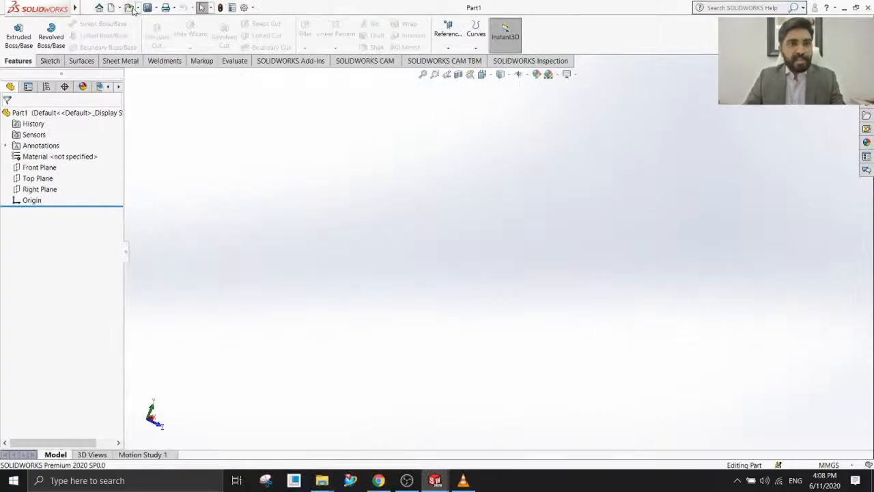
Start opening an existing document and show the file types available for opening.
{"action": "left_click", "coordinate": [131, 8]}
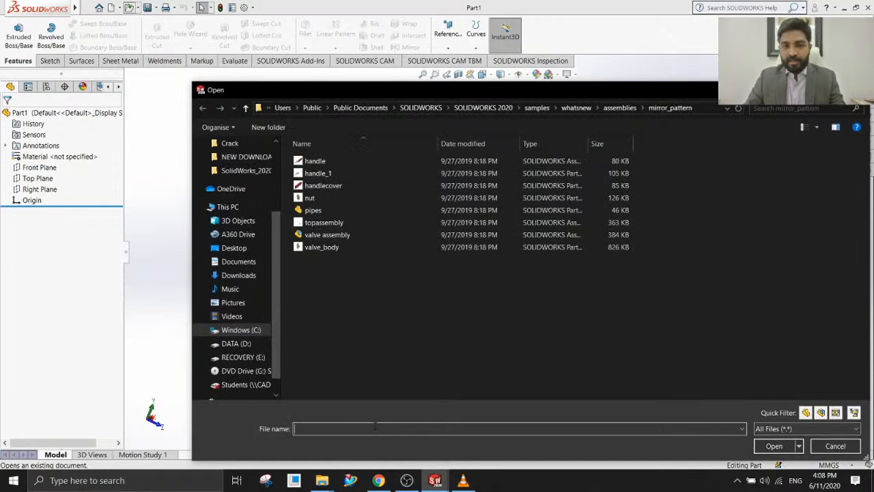
{"action": "left_click", "coordinate": [857, 429]}
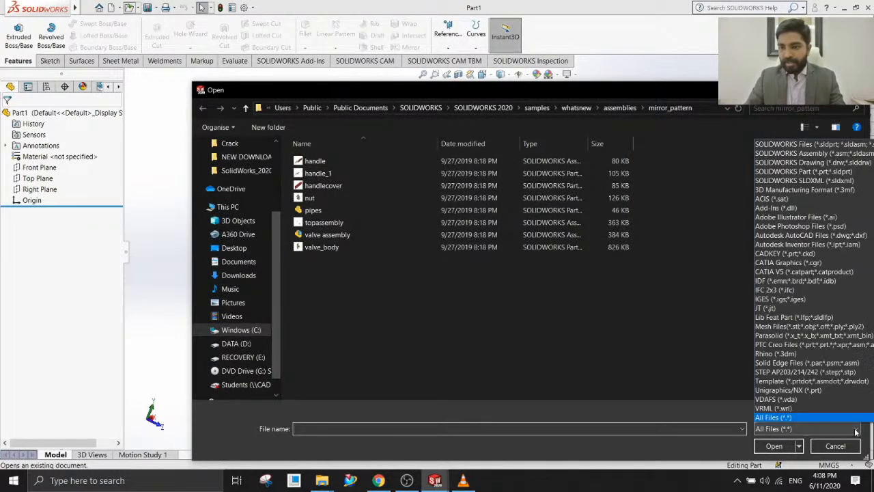
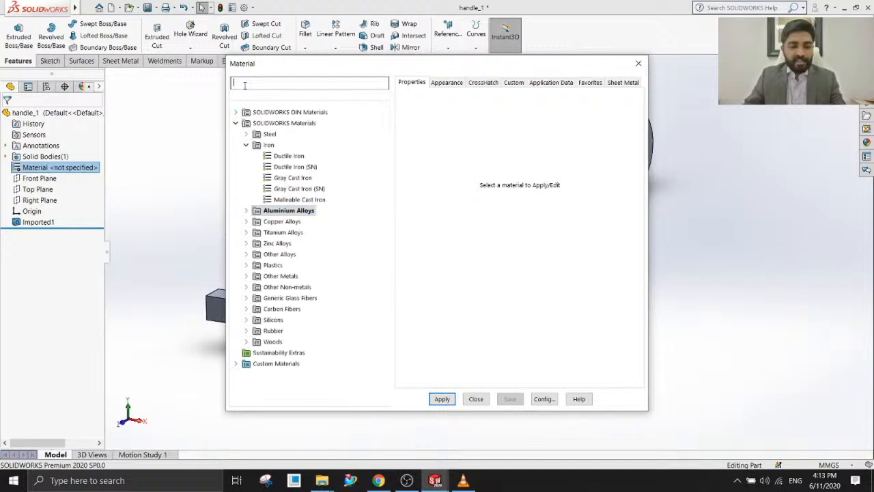
Search the material library for BRASS and apply the copper alloy Brass to the handle part.
{"action": "type", "text": "RASS"}
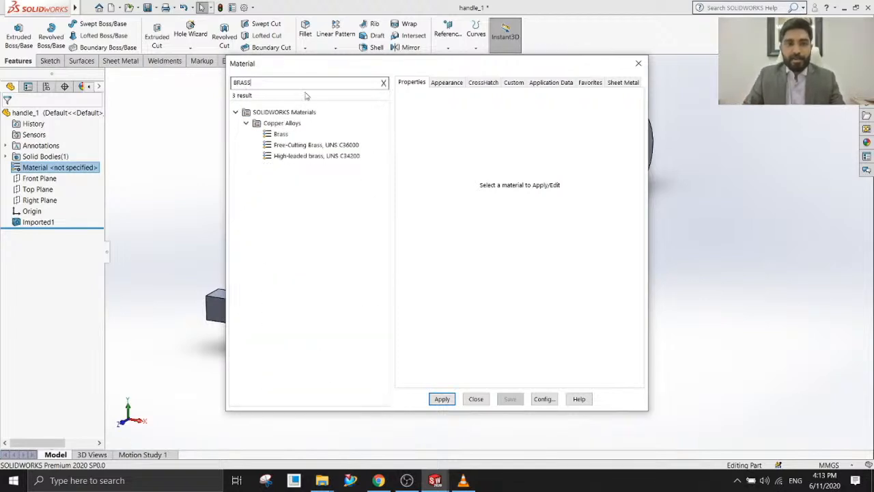
{"action": "left_click", "coordinate": [282, 134]}
{"action": "left_click", "coordinate": [442, 399]}
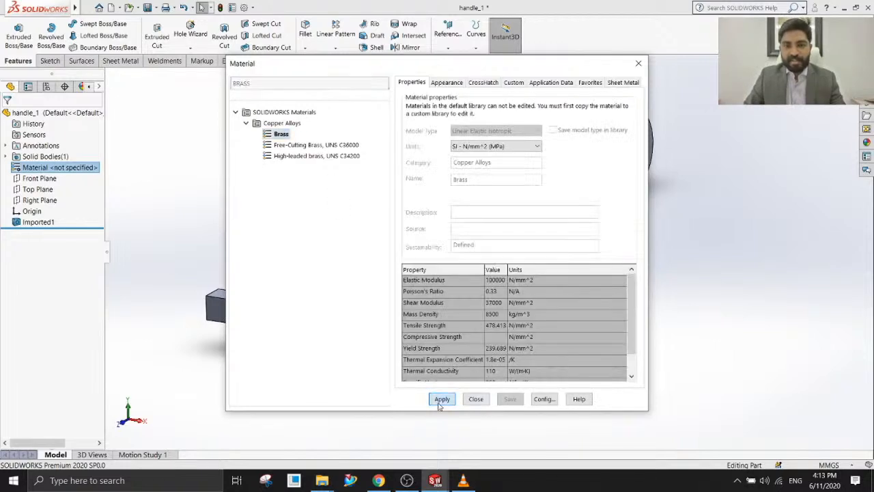
{"action": "left_click", "coordinate": [476, 399]}
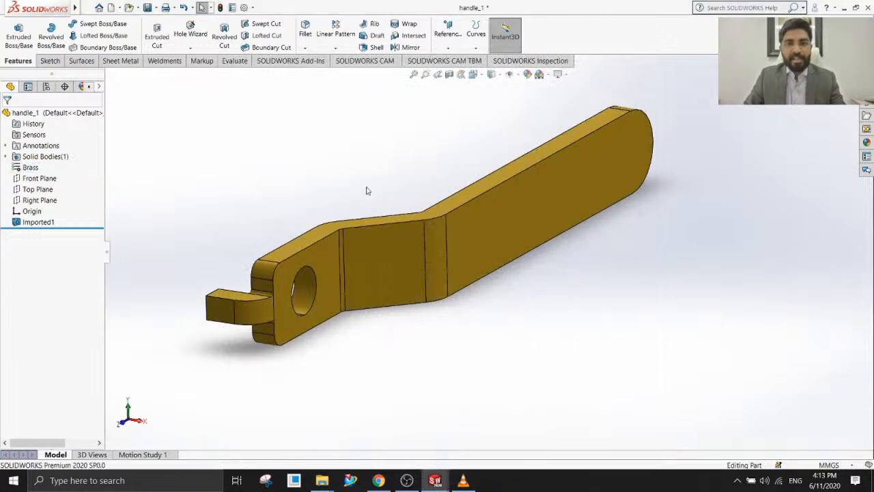
{"action": "middle_click_drag", "start_coordinate": [379, 318], "coordinate": [365, 311]}
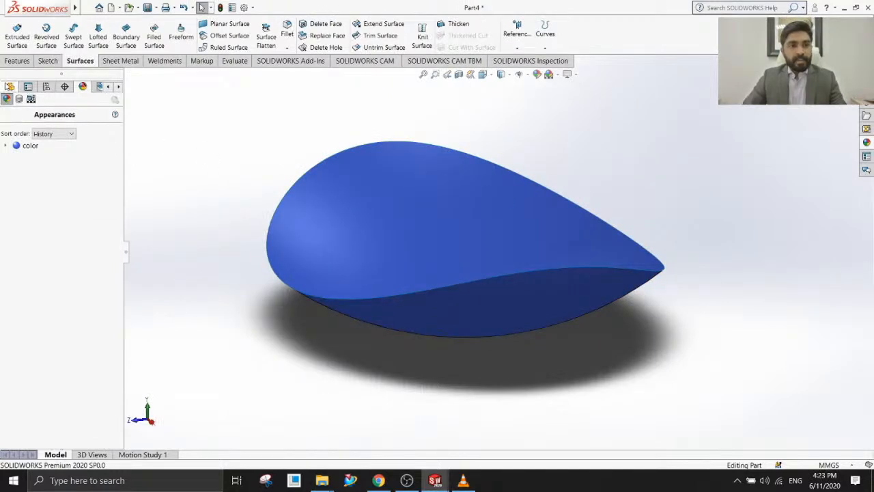
Thicken the trimmed surface Surface-Trim1 by 2 mm on one side into a solid body.
{"action": "left_click", "coordinate": [9, 87]}
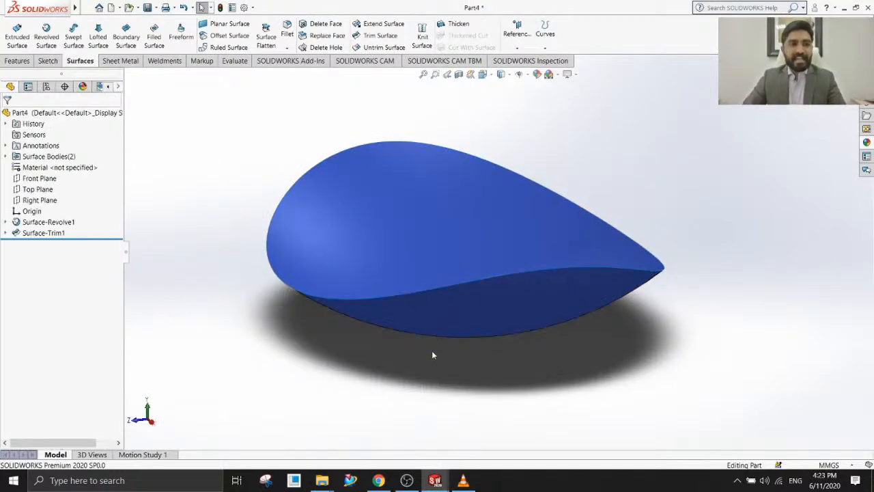
{"action": "middle_click_drag", "start_coordinate": [433, 353], "coordinate": [423, 287]}
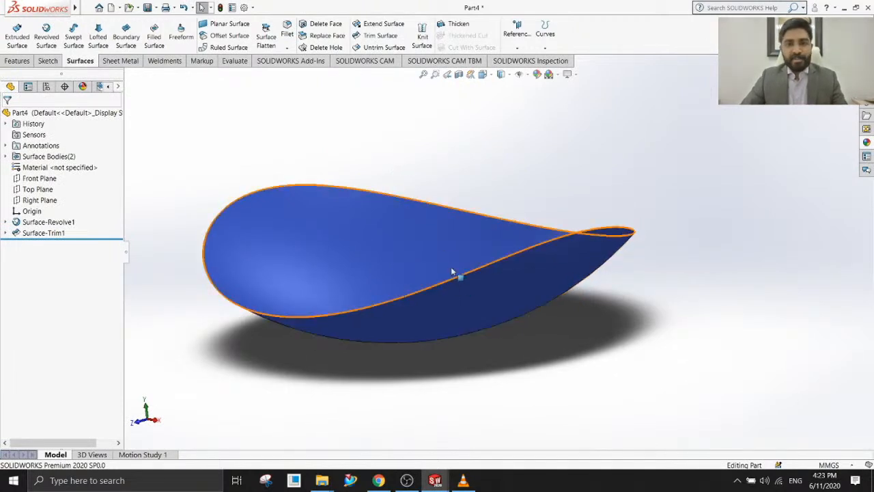
{"action": "scroll", "coordinate": [451, 266], "scroll_direction": "down", "scroll_amount": 2}
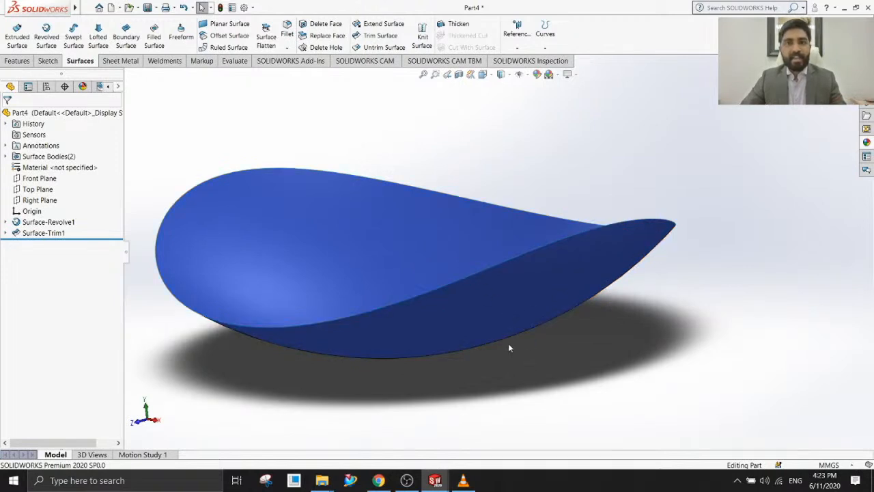
{"action": "middle_click_drag", "start_coordinate": [494, 345], "coordinate": [517, 160]}
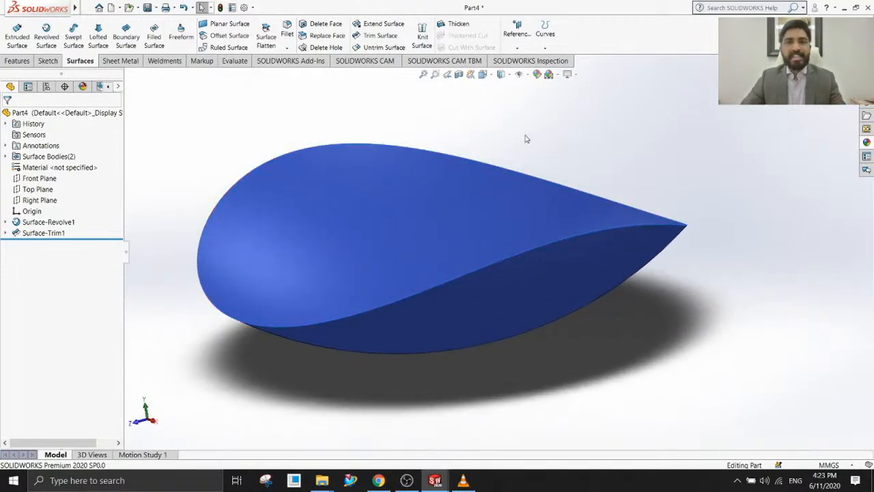
{"action": "left_click", "coordinate": [459, 24]}
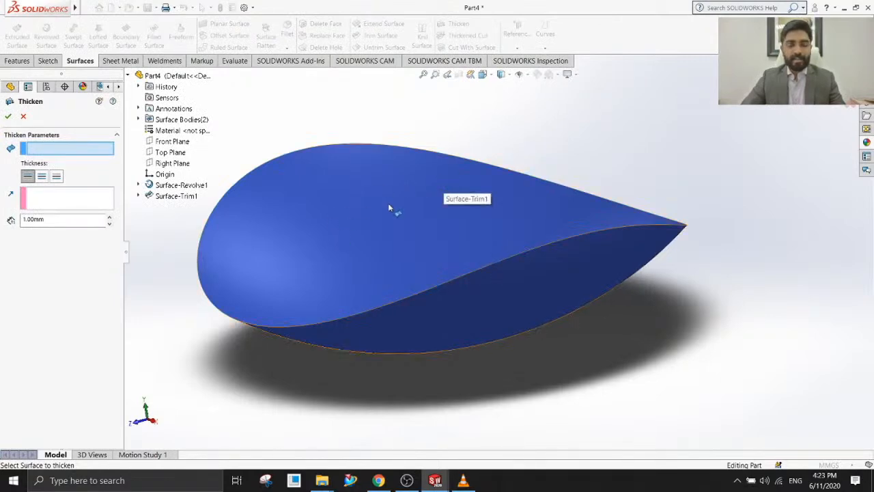
{"action": "left_click", "coordinate": [340, 208]}
{"action": "middle_click_drag", "start_coordinate": [269, 400], "coordinate": [281, 358]}
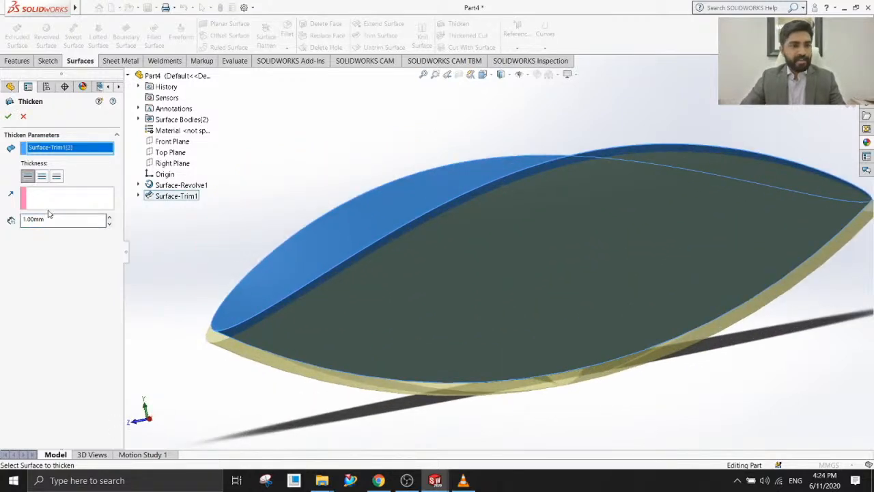
{"action": "left_click_drag", "start_coordinate": [59, 218], "coordinate": [2, 221]}
{"action": "type", "text": "2"}
{"action": "key", "text": "Return"}
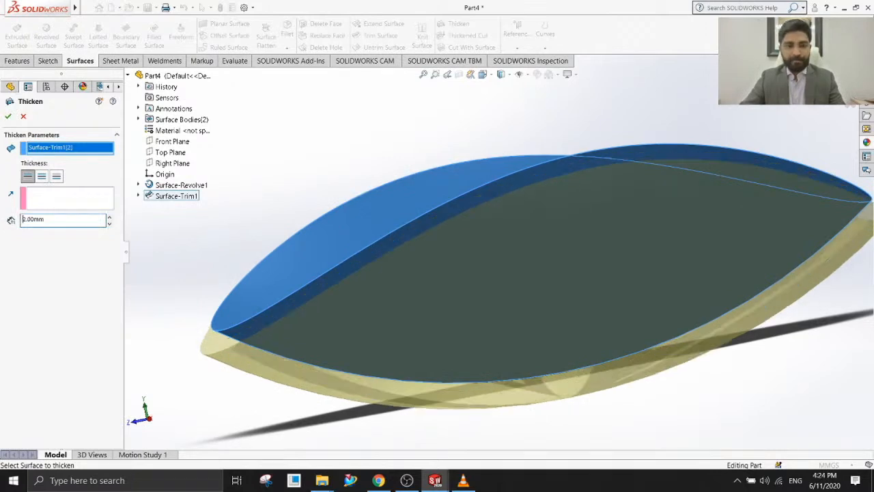
{"action": "middle_click_drag", "start_coordinate": [331, 342], "coordinate": [400, 290]}
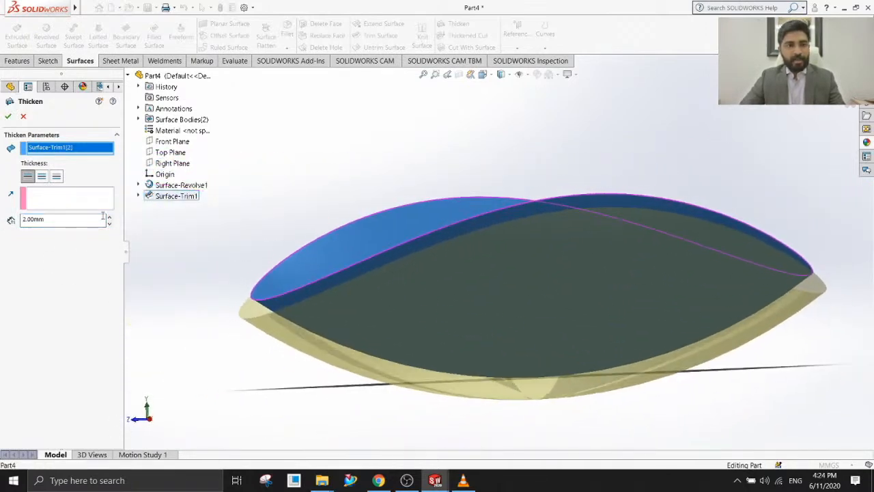
{"action": "left_click", "coordinate": [7, 116]}
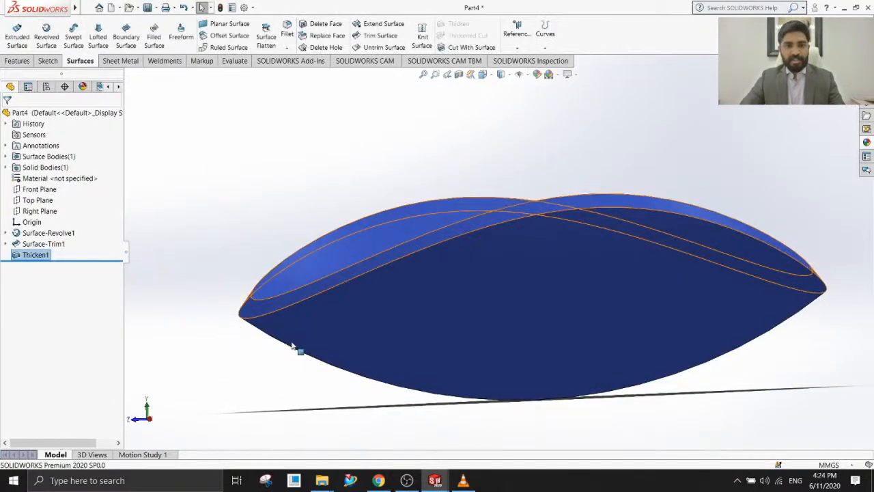
Examine the rim faces of the thickened body up close and from several angles.
{"action": "scroll", "coordinate": [254, 362], "scroll_direction": "down", "scroll_amount": 3}
{"action": "middle_click_drag", "start_coordinate": [257, 335], "coordinate": [262, 292]}
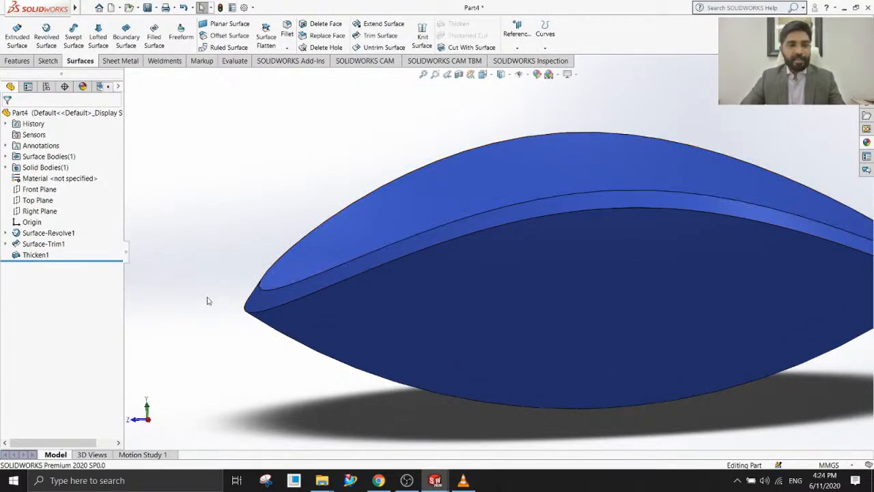
{"action": "scroll", "coordinate": [258, 335], "scroll_direction": "up", "scroll_amount": 3}
{"action": "middle_click_drag", "start_coordinate": [325, 325], "coordinate": [382, 343]}
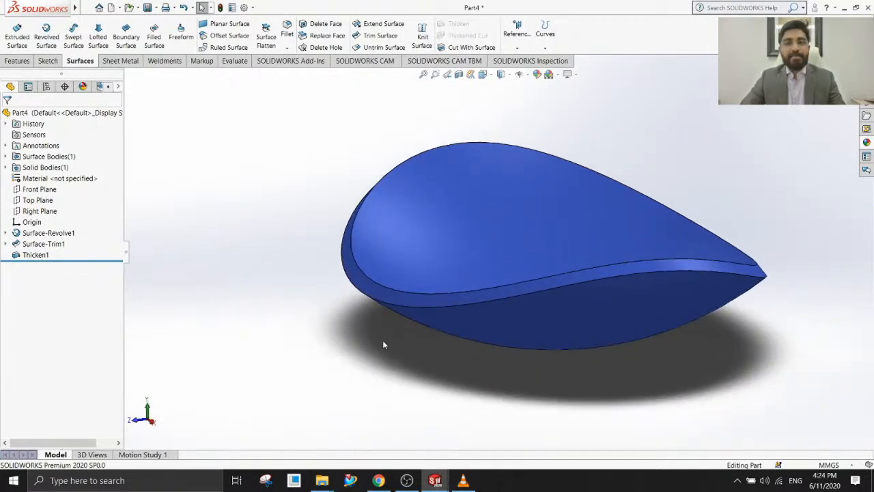
{"action": "scroll", "coordinate": [744, 255], "scroll_direction": "down", "scroll_amount": 1}
{"action": "scroll", "coordinate": [725, 254], "scroll_direction": "down", "scroll_amount": 2}
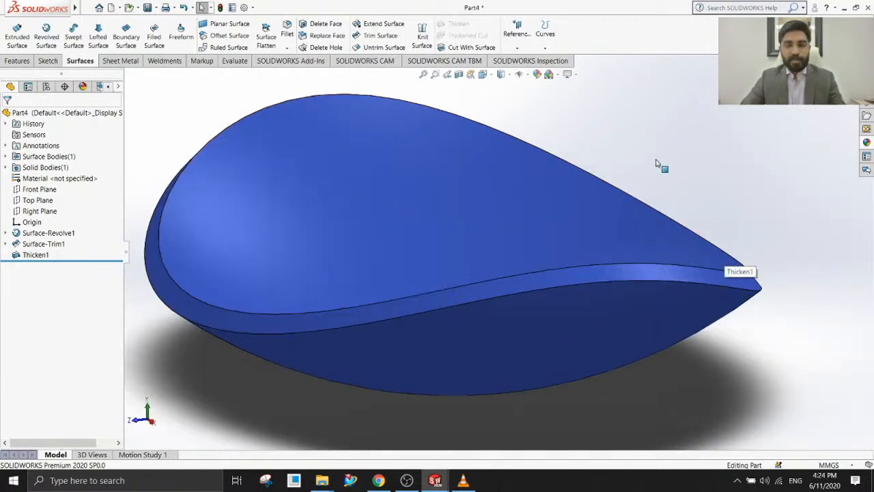
{"action": "scroll", "coordinate": [258, 374], "scroll_direction": "up", "scroll_amount": 1}
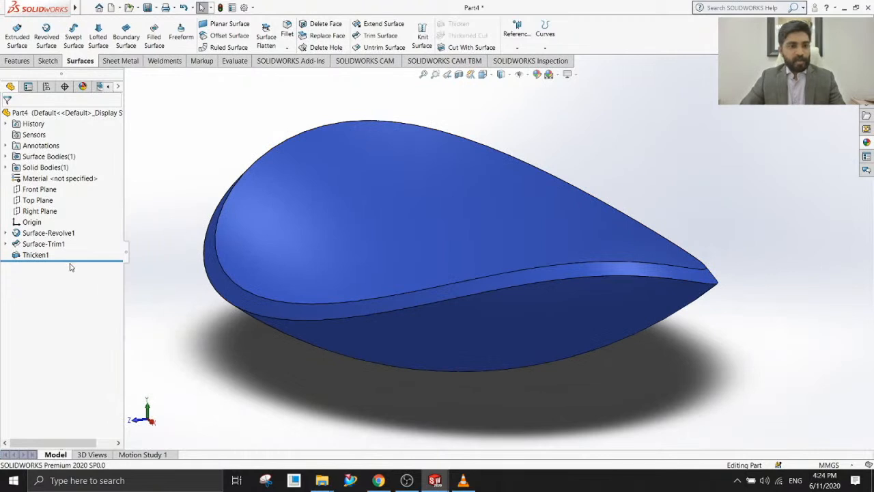
Edit the thicken feature to use the Top Plane as its thickening direction.
{"action": "left_click", "coordinate": [36, 254]}
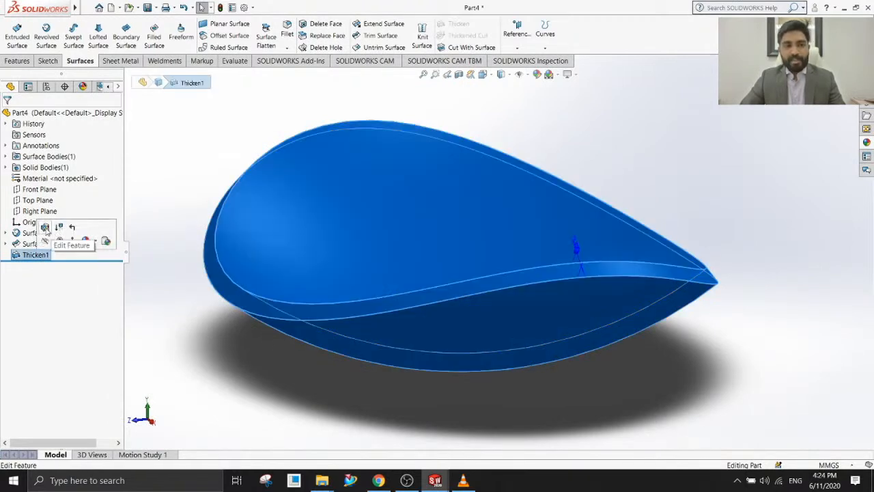
{"action": "left_click", "coordinate": [45, 227]}
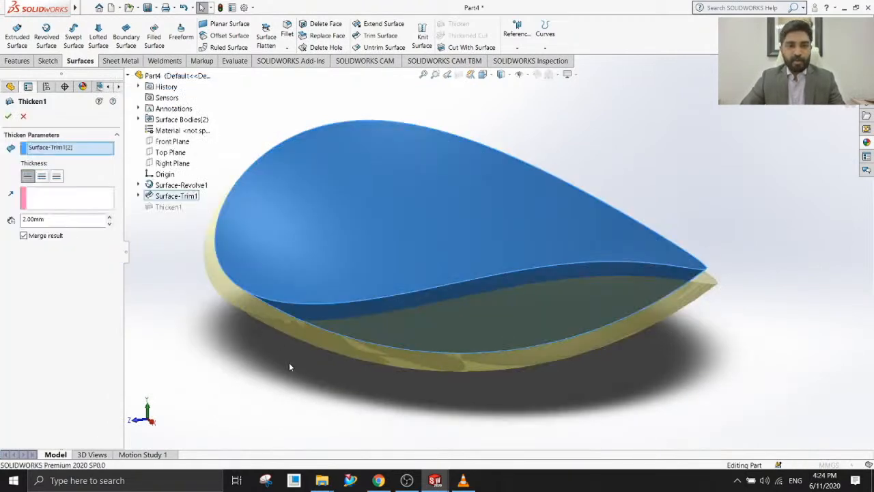
{"action": "middle_click_drag", "start_coordinate": [289, 366], "coordinate": [277, 331]}
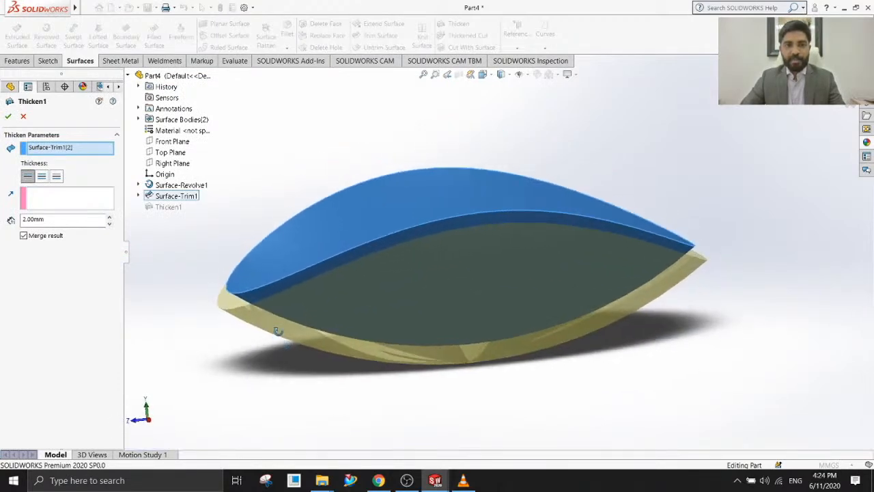
{"action": "scroll", "coordinate": [297, 295], "scroll_direction": "down", "scroll_amount": 2}
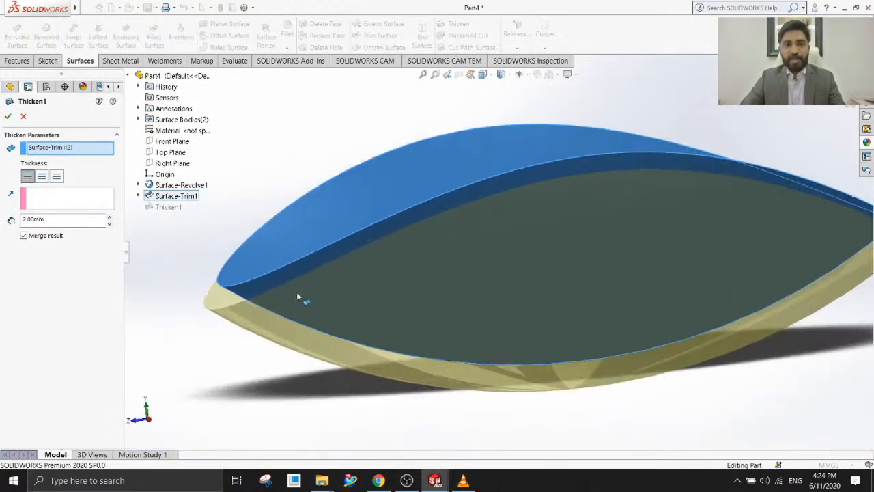
{"action": "left_click", "coordinate": [48, 196]}
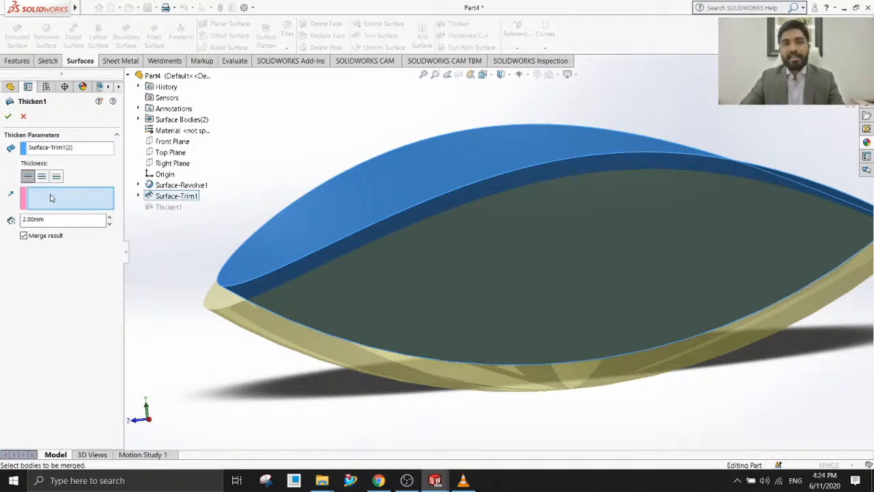
{"action": "left_click", "coordinate": [167, 153]}
{"action": "middle_click_drag", "start_coordinate": [233, 377], "coordinate": [224, 359]}
{"action": "mouse_move", "coordinate": [276, 350]}
{"action": "middle_mouse_down"}
{"action": "mouse_move", "coordinate": [274, 367]}
{"action": "mouse_move", "coordinate": [288, 363]}
{"action": "mouse_move", "coordinate": [281, 351]}
{"action": "middle_mouse_up"}
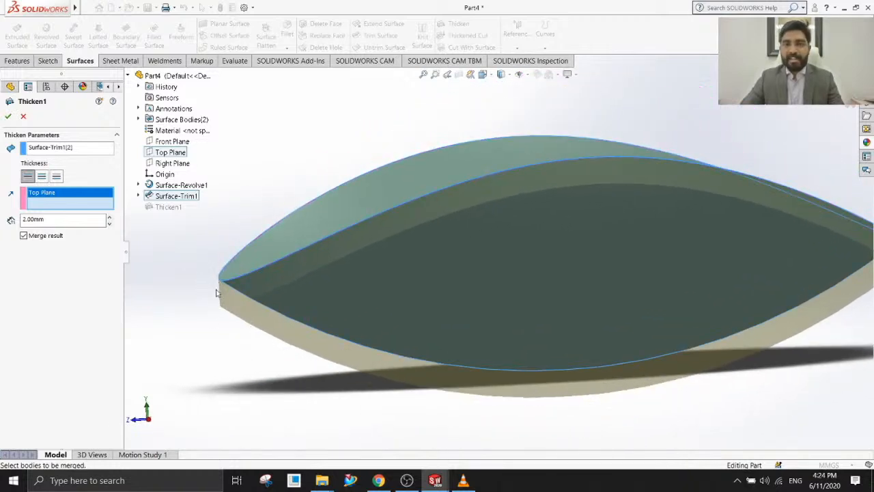
{"action": "scroll", "coordinate": [241, 341], "scroll_direction": "up", "scroll_amount": 2}
{"action": "middle_click_drag", "start_coordinate": [264, 357], "coordinate": [269, 362]}
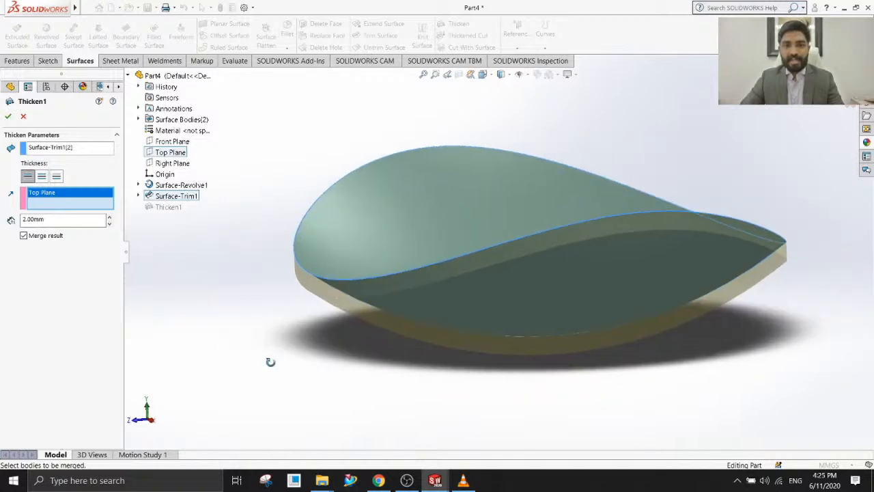
{"action": "scroll", "coordinate": [325, 360], "scroll_direction": "up", "scroll_amount": 1}
{"action": "scroll", "coordinate": [758, 223], "scroll_direction": "down", "scroll_amount": 1}
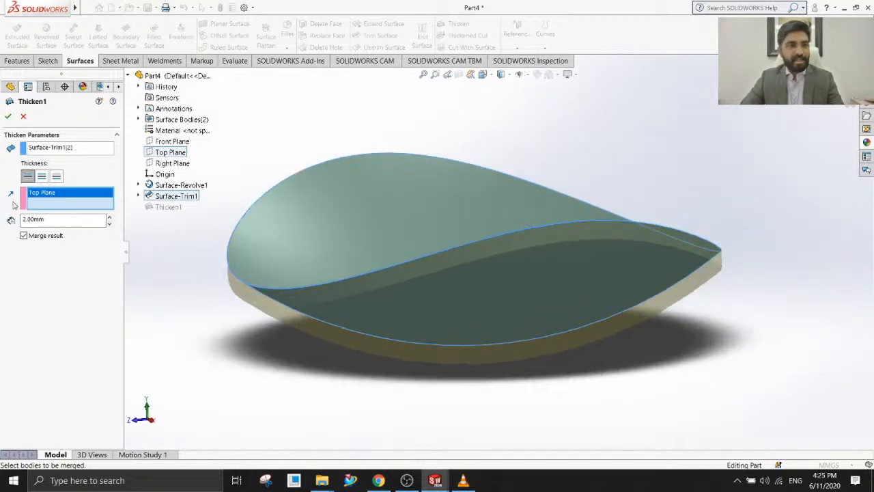
{"action": "left_click", "coordinate": [8, 117]}
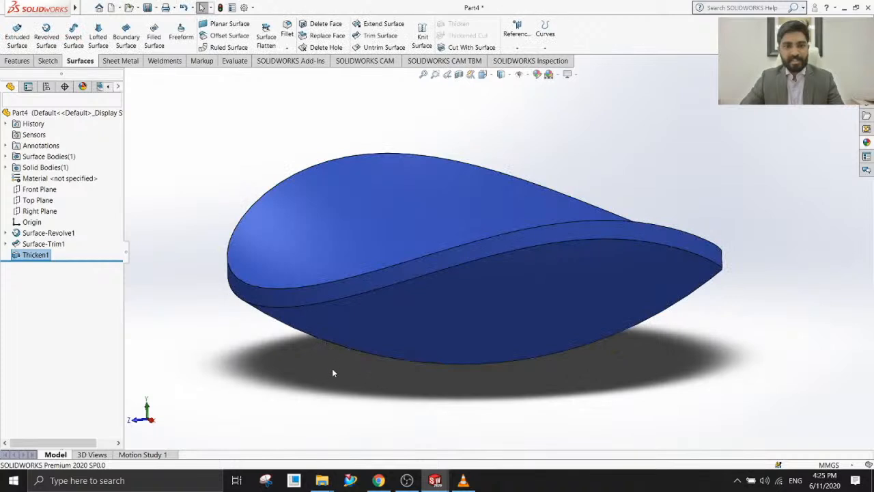
Undo the thickening direction change and look closely at the body's rim.
{"action": "middle_click_drag", "start_coordinate": [309, 354], "coordinate": [285, 347]}
{"action": "key", "text": "ctrl+z"}
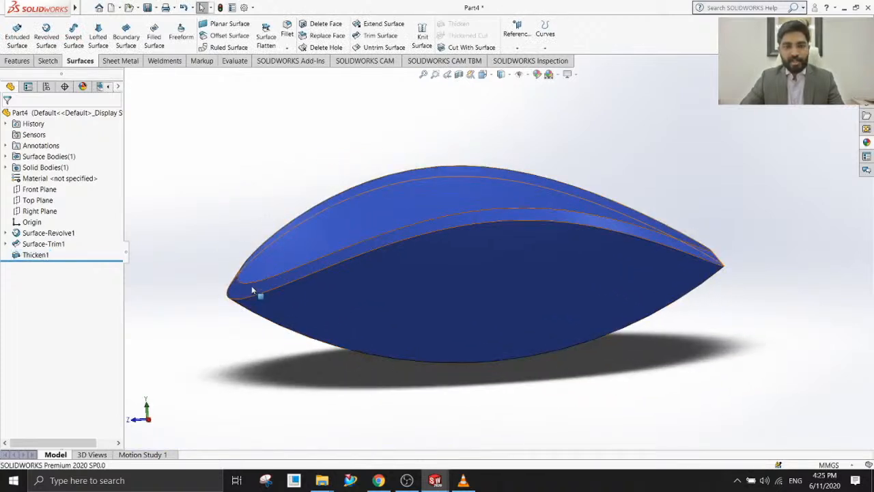
{"action": "scroll", "coordinate": [256, 287], "scroll_direction": "down", "scroll_amount": 2}
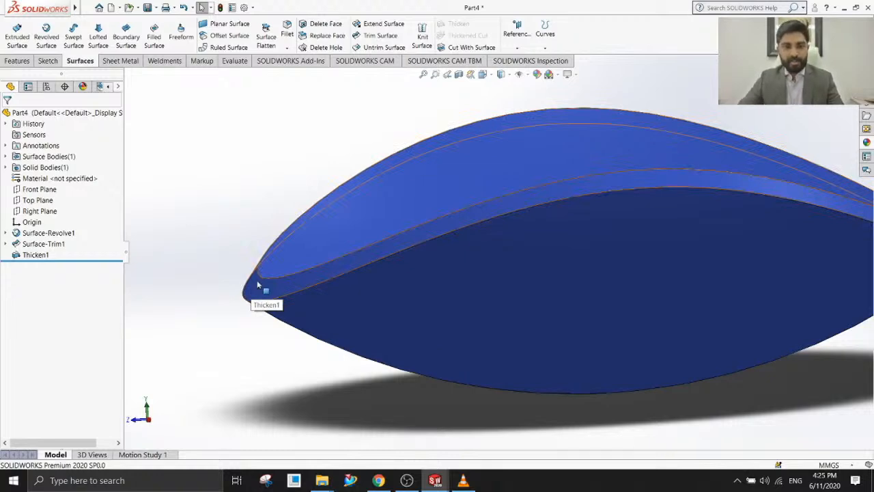
{"action": "middle_click_drag", "start_coordinate": [257, 280], "coordinate": [34, 267]}
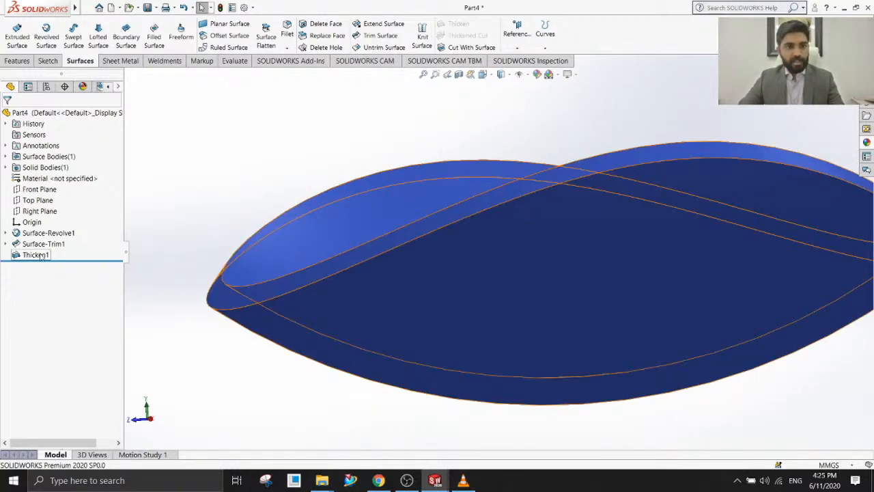
Reapply the Top Plane as the direction of thicken for Thicken1 and inspect the resulting rim faces.
{"action": "left_click", "coordinate": [36, 255]}
{"action": "left_click", "coordinate": [52, 233]}
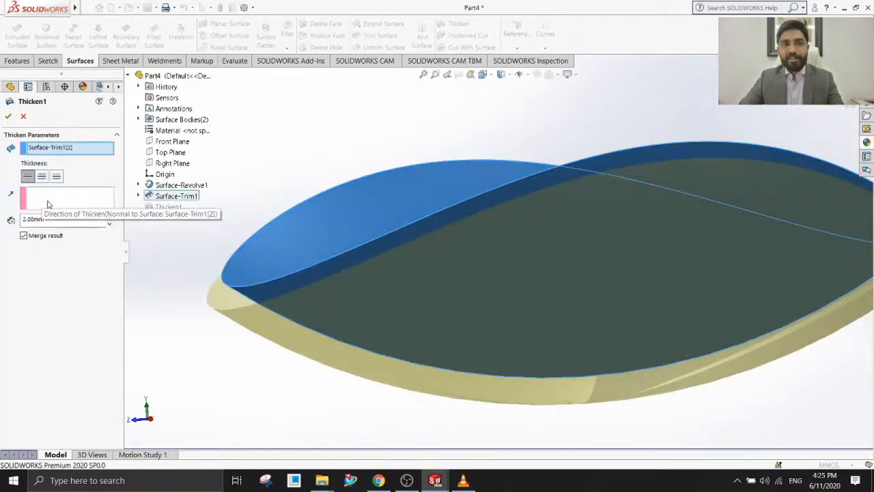
{"action": "left_click", "coordinate": [48, 203]}
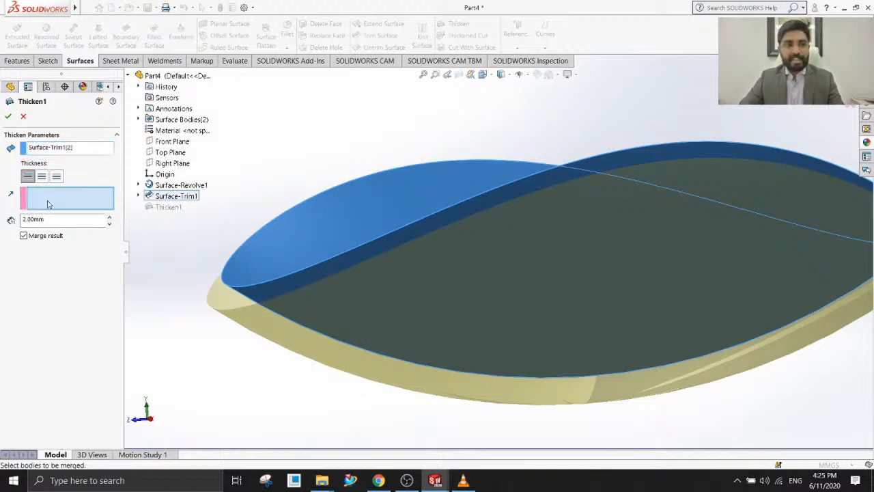
{"action": "left_click", "coordinate": [171, 153]}
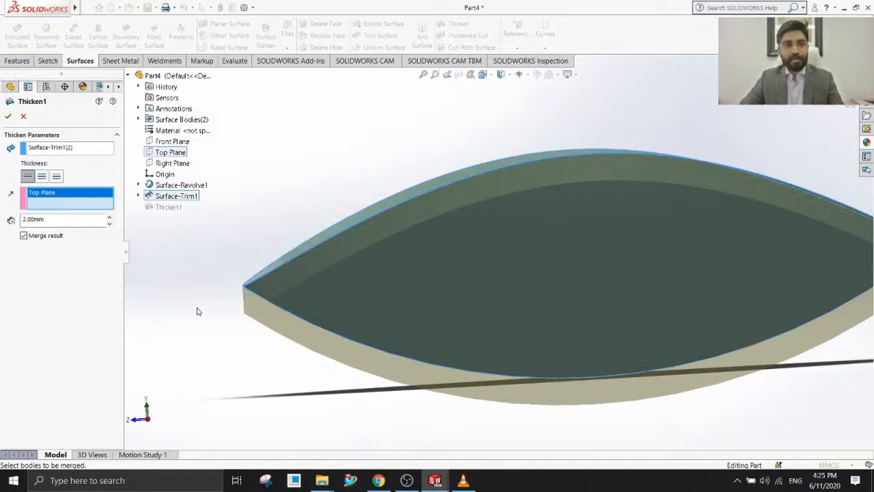
{"action": "left_click", "coordinate": [9, 117]}
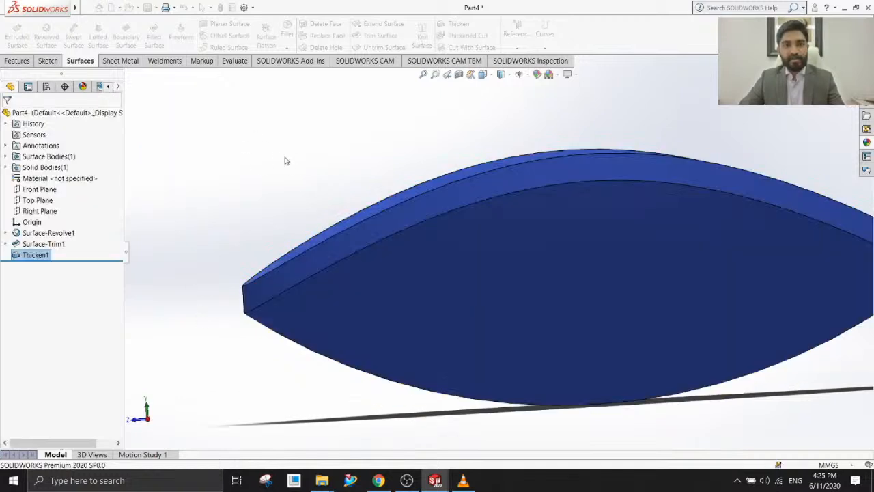
{"action": "middle_click_drag", "start_coordinate": [323, 214], "coordinate": [350, 235]}
{"action": "scroll", "coordinate": [349, 235], "scroll_direction": "up", "scroll_amount": 3}
{"action": "scroll", "coordinate": [687, 320], "scroll_direction": "down", "scroll_amount": 2}
{"action": "middle_click_drag", "start_coordinate": [437, 305], "coordinate": [430, 283]}
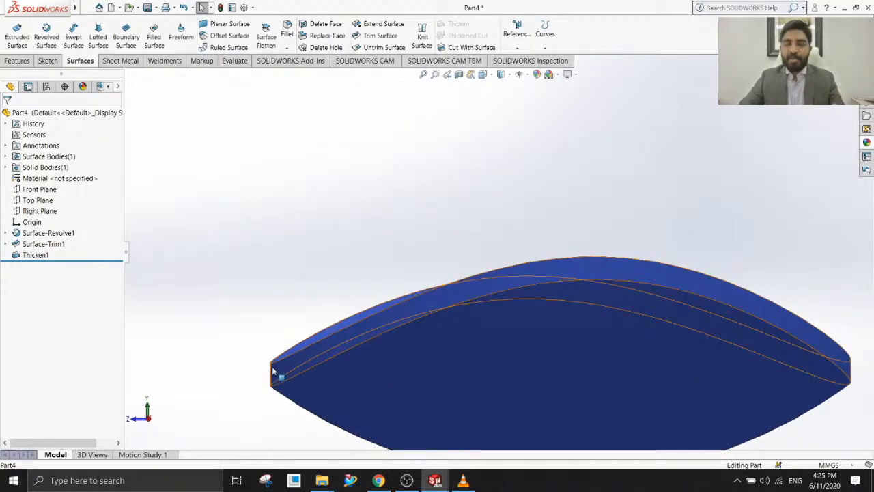
{"action": "middle_click_drag", "start_coordinate": [335, 372], "coordinate": [290, 402]}
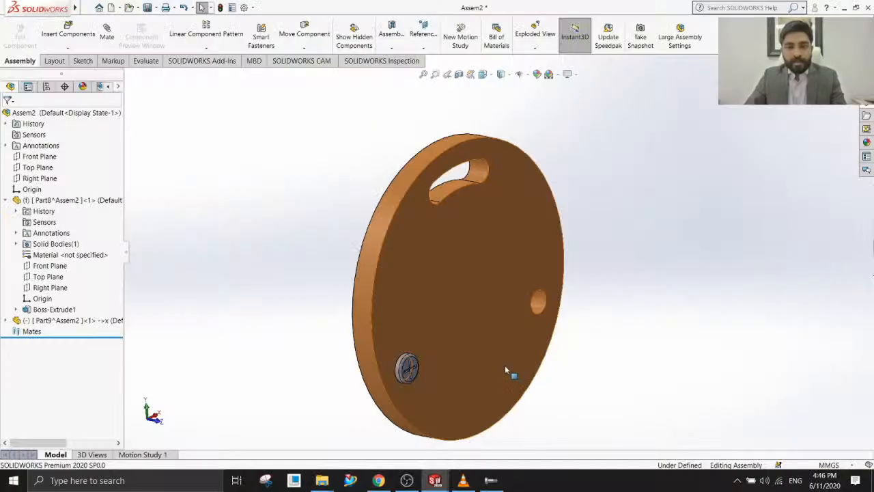
Set up a circular component pattern of the screw with 3 equally spaced instances over 360°, using the disc's outer rim face as the axis.
{"action": "middle_click_drag", "start_coordinate": [505, 365], "coordinate": [480, 357]}
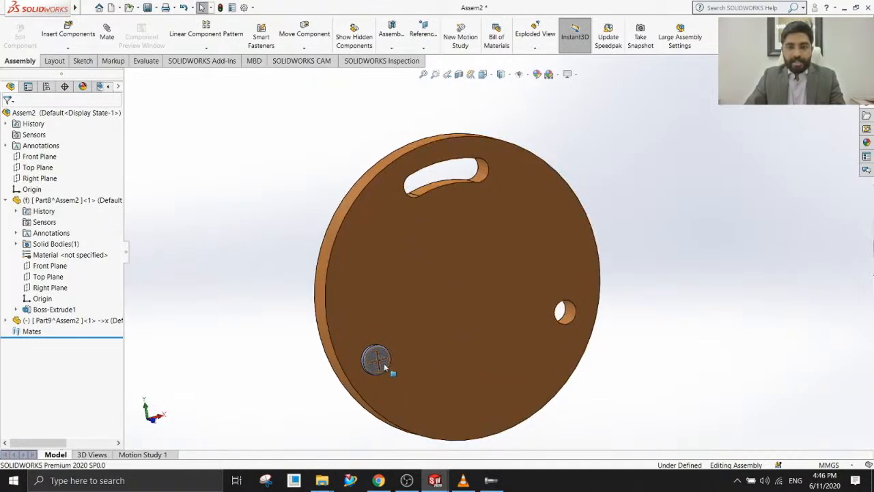
{"action": "scroll", "coordinate": [391, 372], "scroll_direction": "down", "scroll_amount": 2}
{"action": "scroll", "coordinate": [409, 354], "scroll_direction": "up", "scroll_amount": 2}
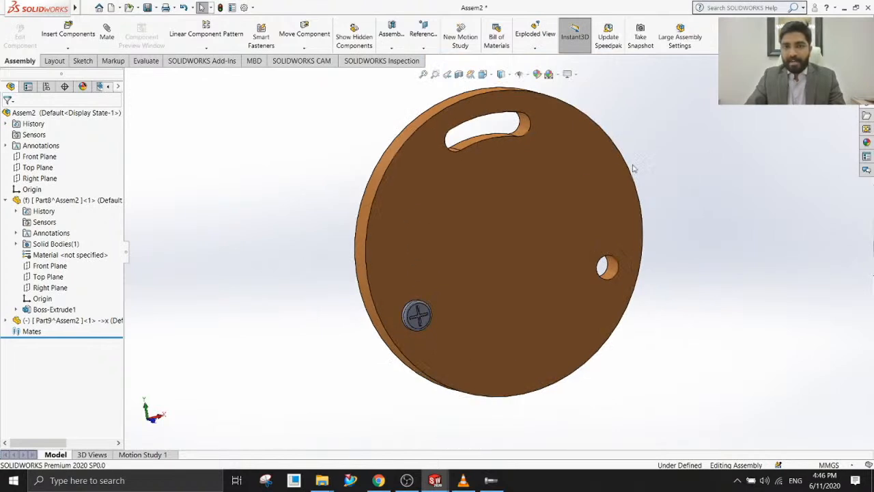
{"action": "scroll", "coordinate": [635, 170], "scroll_direction": "up", "scroll_amount": 1}
{"action": "scroll", "coordinate": [638, 179], "scroll_direction": "down", "scroll_amount": 1}
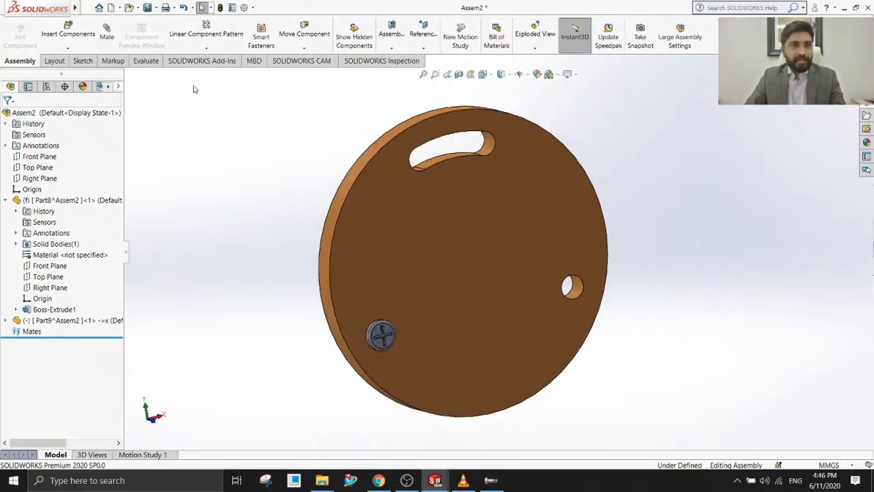
{"action": "left_click", "coordinate": [206, 48]}
{"action": "left_click", "coordinate": [205, 73]}
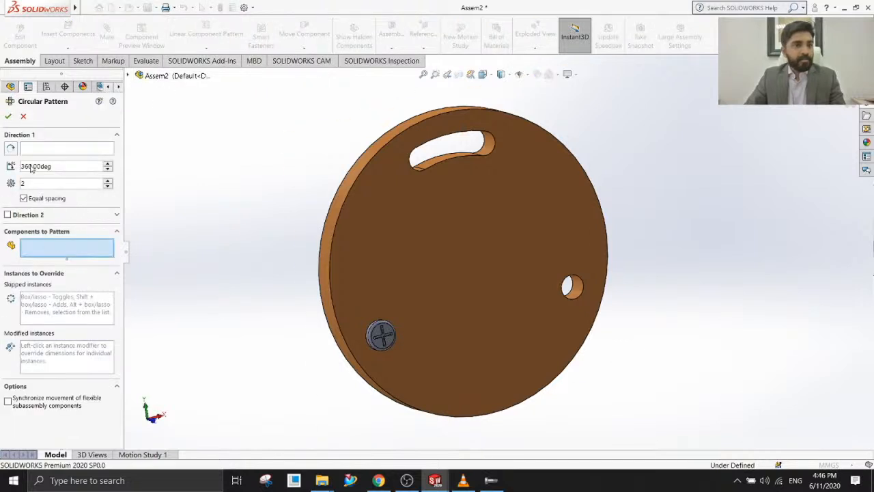
{"action": "left_click", "coordinate": [375, 333]}
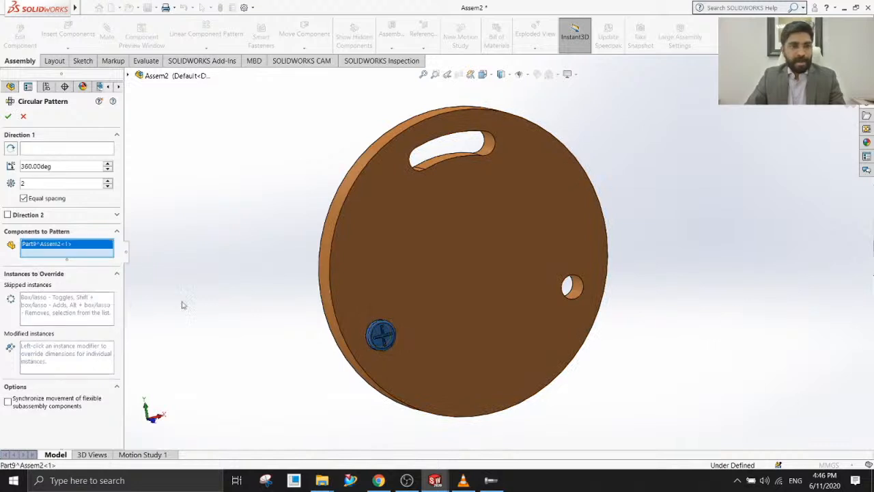
{"action": "left_click", "coordinate": [29, 149]}
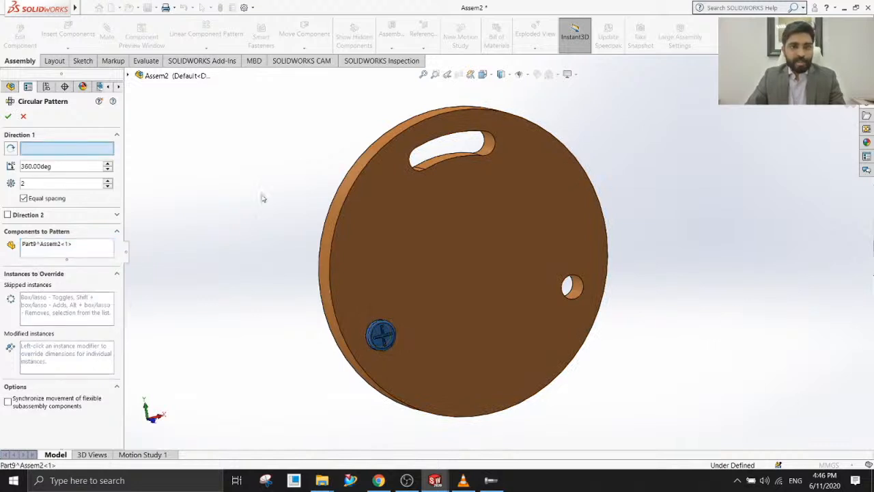
{"action": "left_click", "coordinate": [343, 190]}
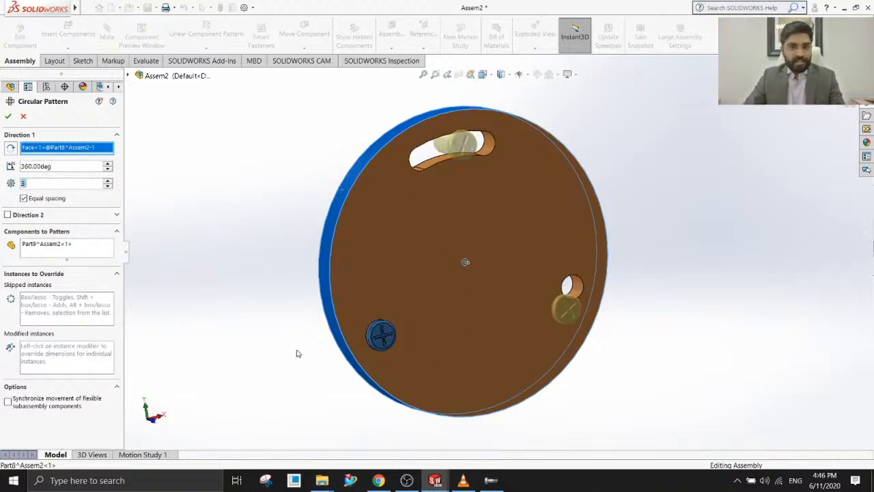
Modify the pattern instance over the curved slot by overriding its angle from seed.
{"action": "mouse_move", "coordinate": [296, 353]}
{"action": "middle_mouse_down"}
{"action": "mouse_move", "coordinate": [278, 335]}
{"action": "mouse_move", "coordinate": [292, 340]}
{"action": "middle_mouse_up"}
{"action": "scroll", "coordinate": [470, 158], "scroll_direction": "down", "scroll_amount": 2}
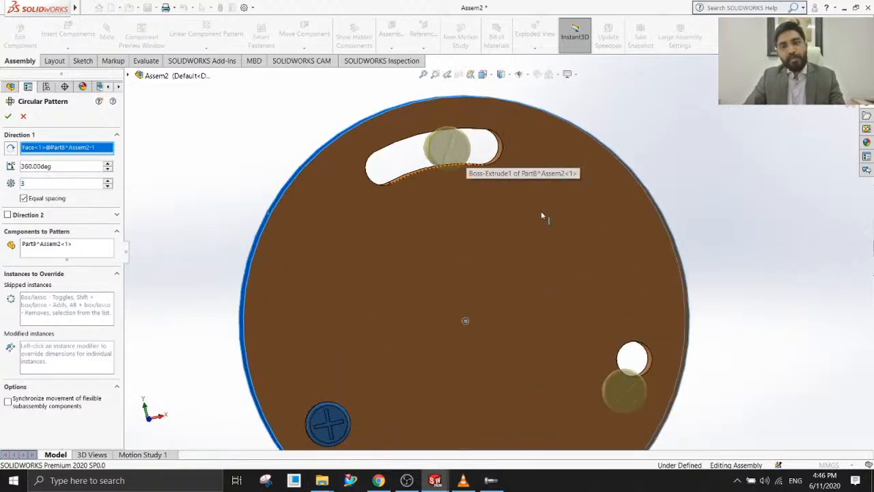
{"action": "scroll", "coordinate": [541, 211], "scroll_direction": "up", "scroll_amount": 3}
{"action": "mouse_move", "coordinate": [612, 345]}
{"action": "middle_mouse_down"}
{"action": "mouse_move", "coordinate": [604, 343]}
{"action": "mouse_move", "coordinate": [621, 353]}
{"action": "mouse_move", "coordinate": [644, 293]}
{"action": "mouse_move", "coordinate": [614, 346]}
{"action": "middle_mouse_up"}
{"action": "scroll", "coordinate": [591, 365], "scroll_direction": "down", "scroll_amount": 3}
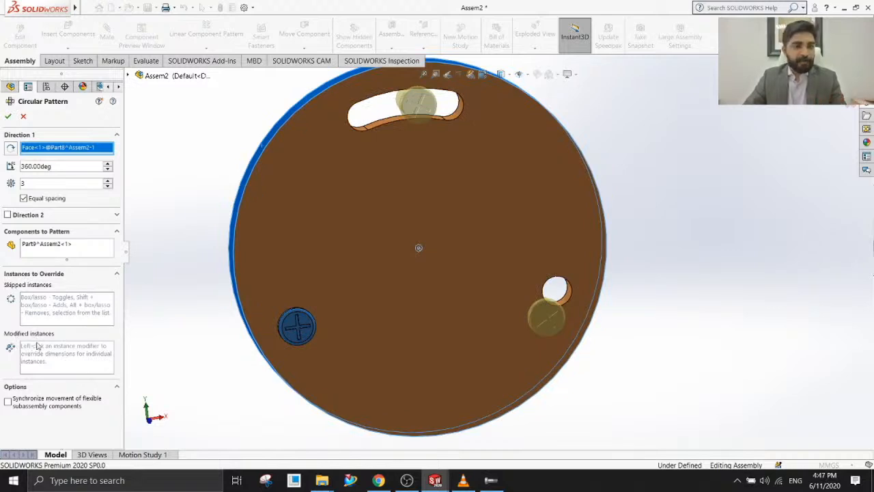
{"action": "left_click", "coordinate": [56, 357]}
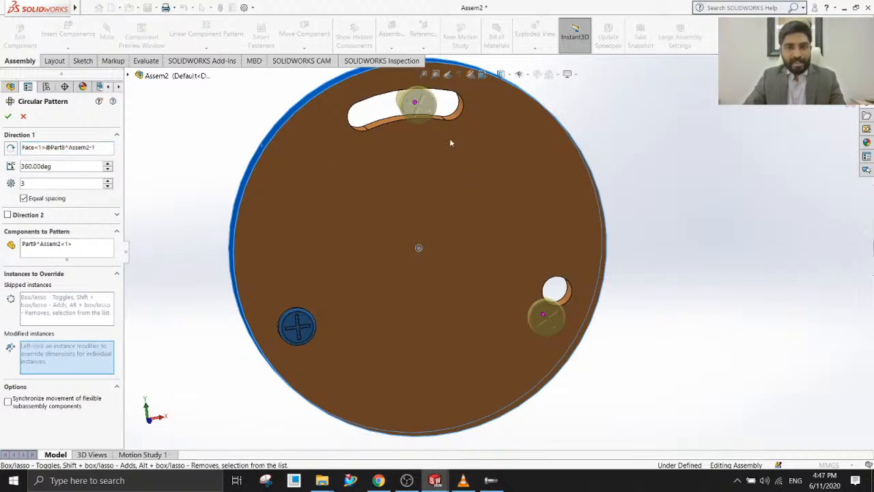
{"action": "right_click", "coordinate": [415, 105]}
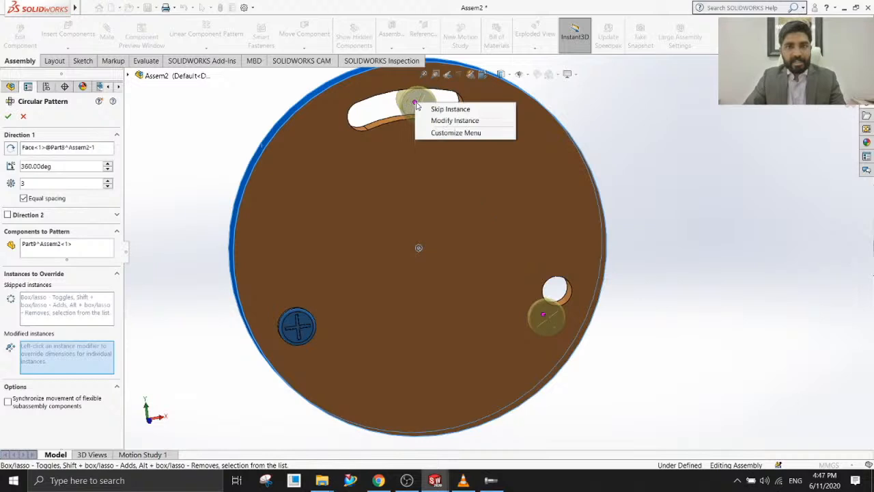
{"action": "left_click", "coordinate": [454, 121]}
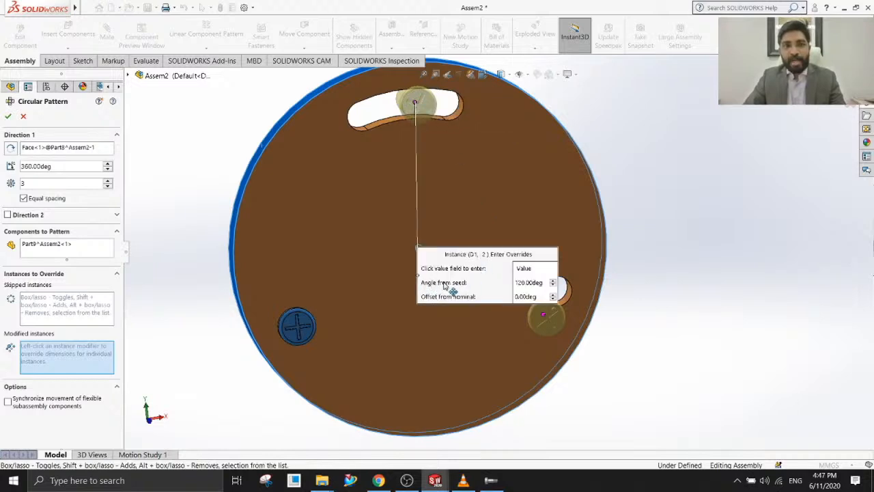
{"action": "left_click", "coordinate": [543, 283]}
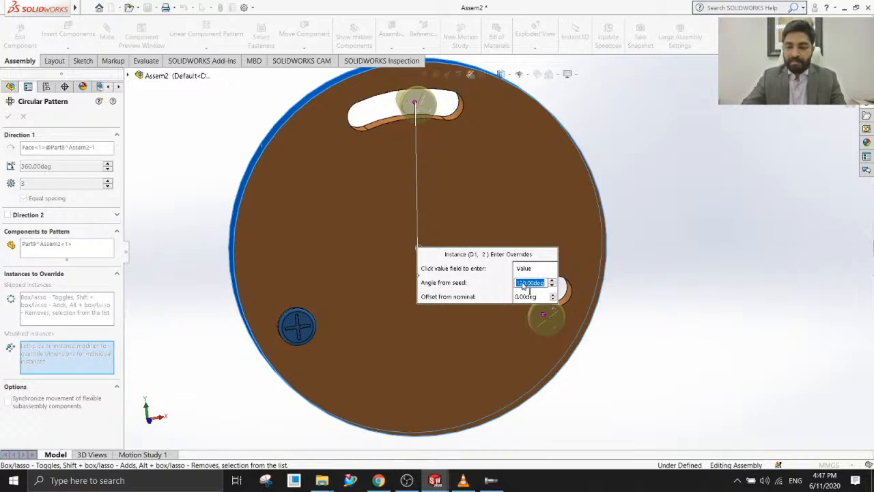
{"action": "type", "text": "11"}
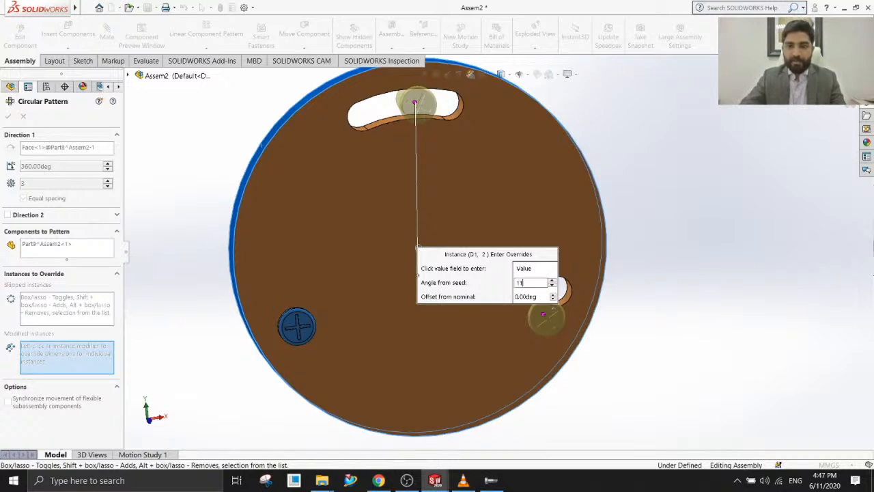
{"action": "key", "text": "Return"}
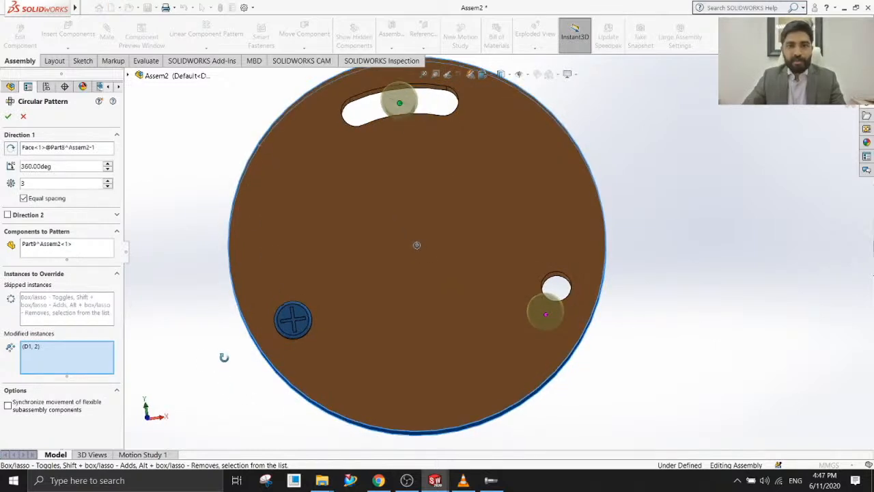
Override the angle from seed of the instance near the round hole to 230° and complete the circular pattern.
{"action": "scroll", "coordinate": [620, 347], "scroll_direction": "down", "scroll_amount": 2}
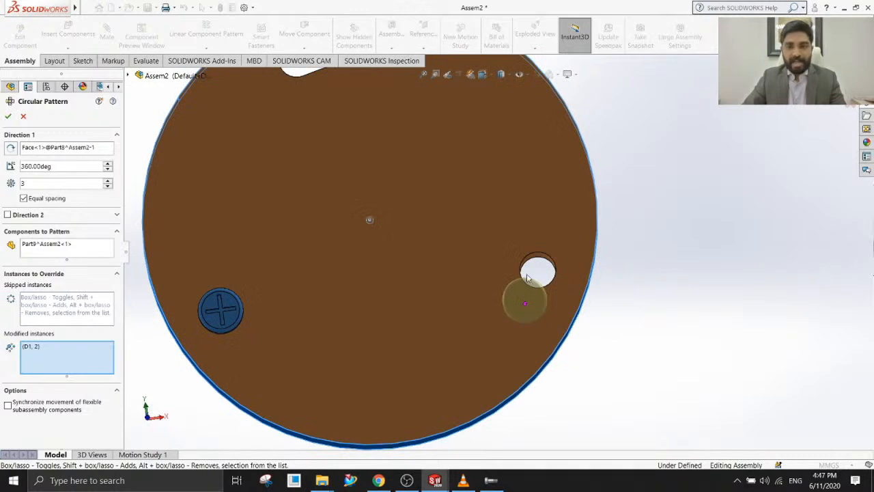
{"action": "scroll", "coordinate": [521, 300], "scroll_direction": "down", "scroll_amount": 2}
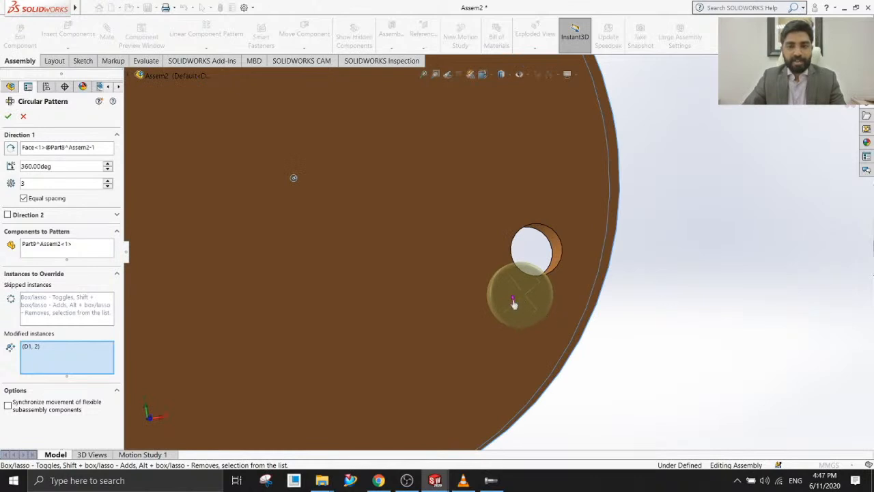
{"action": "right_click", "coordinate": [513, 301]}
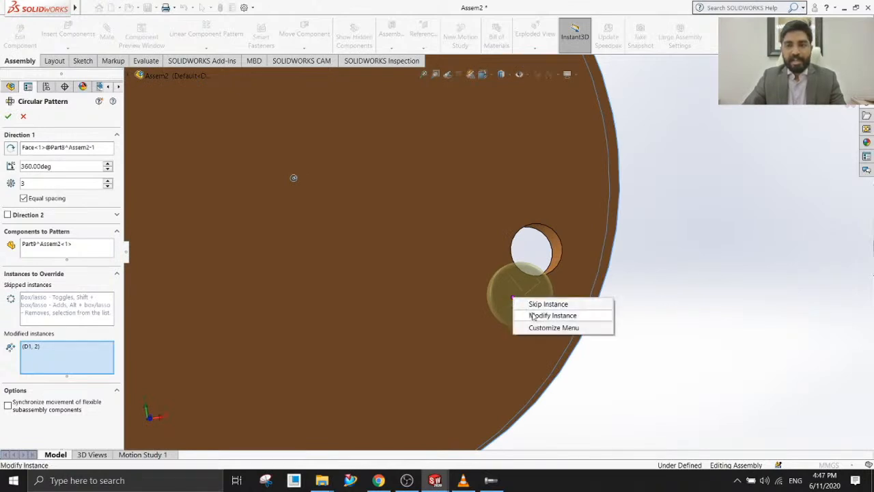
{"action": "left_click", "coordinate": [552, 315]}
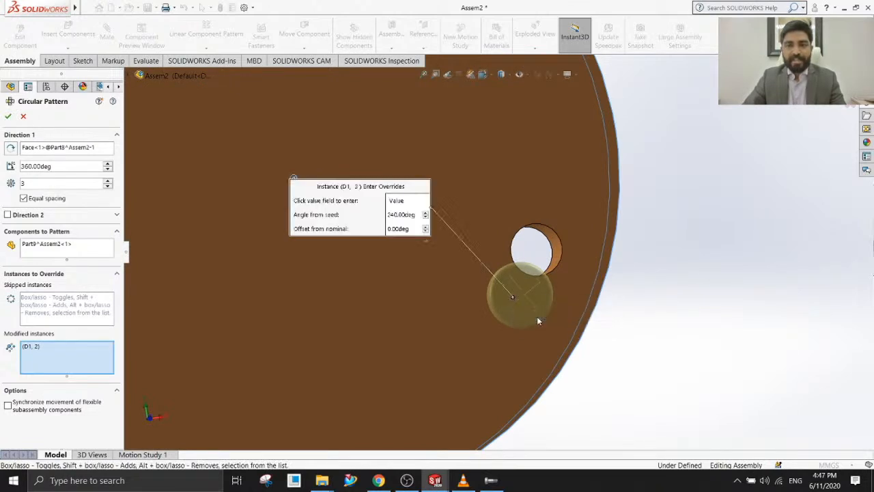
{"action": "left_click", "coordinate": [403, 214]}
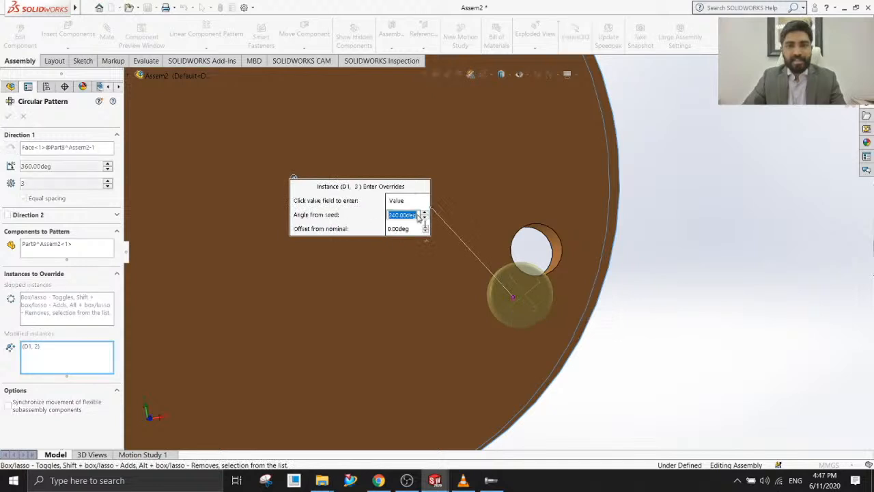
{"action": "type", "text": "230"}
{"action": "key", "text": "Return"}
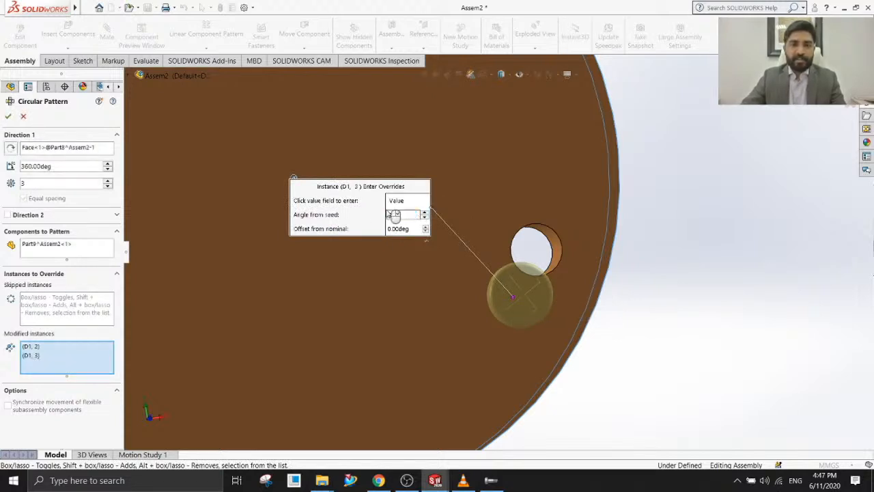
{"action": "scroll", "coordinate": [489, 258], "scroll_direction": "up", "scroll_amount": 3}
{"action": "middle_click_drag", "start_coordinate": [463, 333], "coordinate": [484, 341]}
{"action": "scroll", "coordinate": [484, 341], "scroll_direction": "up", "scroll_amount": 2}
{"action": "scroll", "coordinate": [489, 169], "scroll_direction": "down", "scroll_amount": 2}
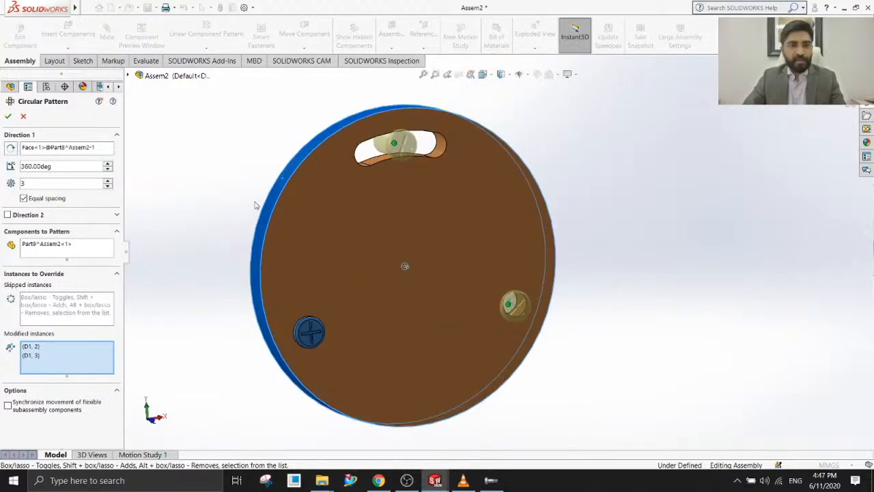
{"action": "left_click", "coordinate": [8, 116]}
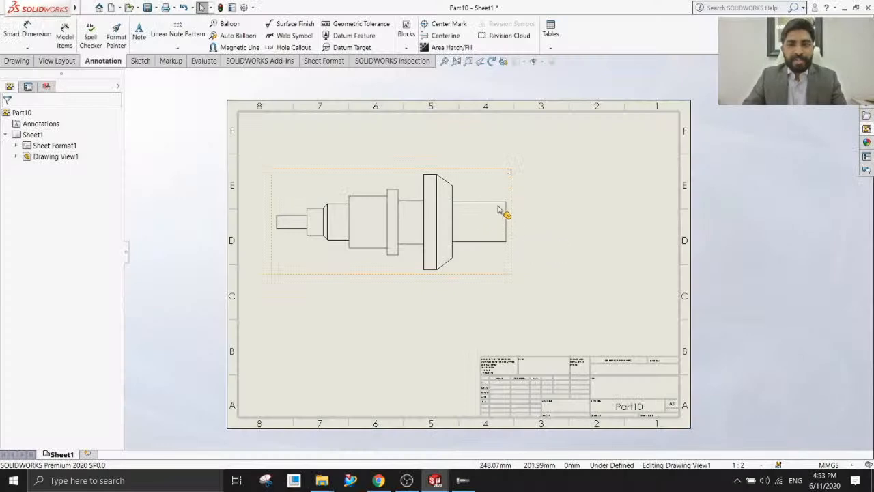
Start a chain dimension in the shaft drawing from the thick plain end to the chamfered flange's near face, placed above the view.
{"action": "mouse_move", "coordinate": [499, 206]}
{"action": "middle_mouse_down"}
{"action": "mouse_move", "coordinate": [526, 170]}
{"action": "mouse_move", "coordinate": [504, 194]}
{"action": "middle_mouse_up"}
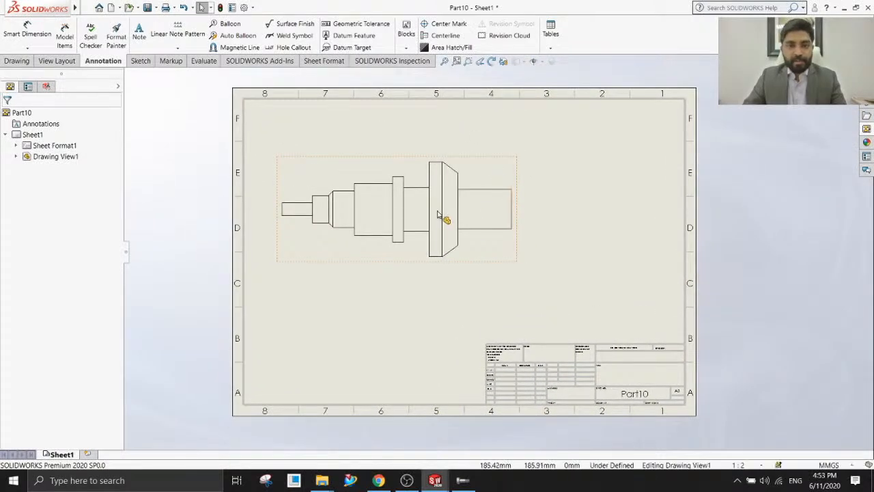
{"action": "scroll", "coordinate": [481, 218], "scroll_direction": "up", "scroll_amount": 2}
{"action": "scroll", "coordinate": [475, 218], "scroll_direction": "down", "scroll_amount": 2}
{"action": "scroll", "coordinate": [476, 218], "scroll_direction": "down", "scroll_amount": 2}
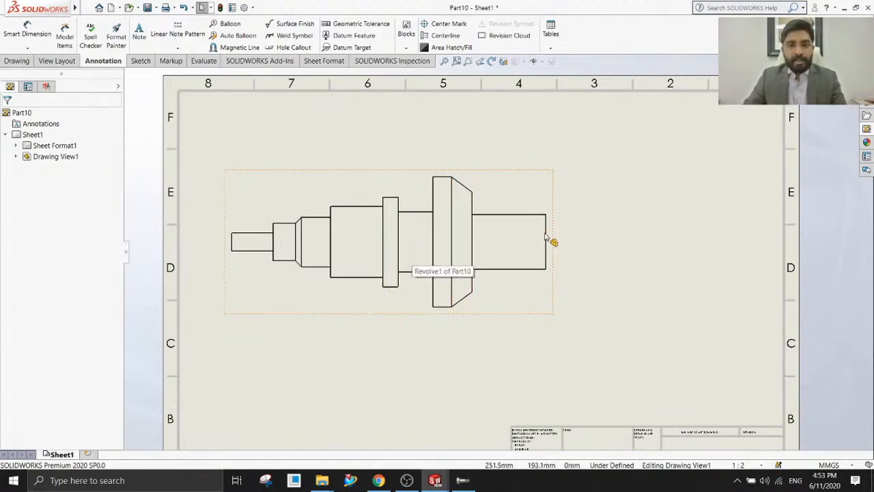
{"action": "left_click", "coordinate": [27, 47]}
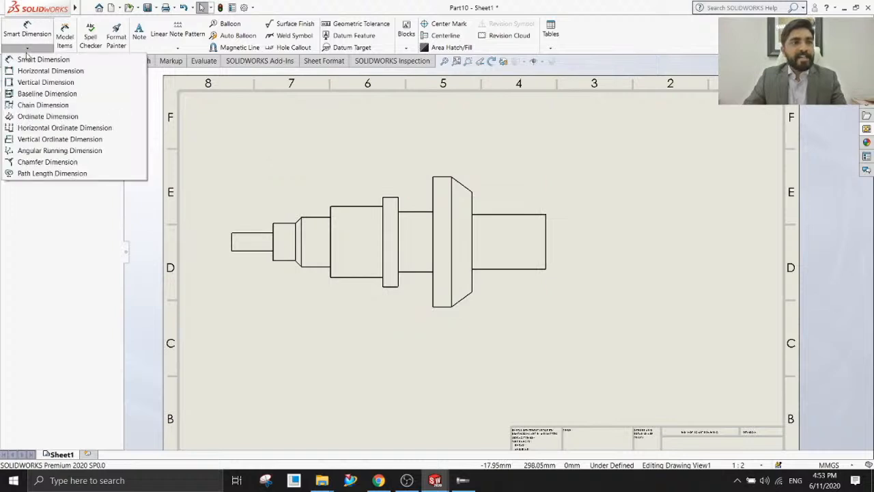
{"action": "left_click", "coordinate": [39, 105]}
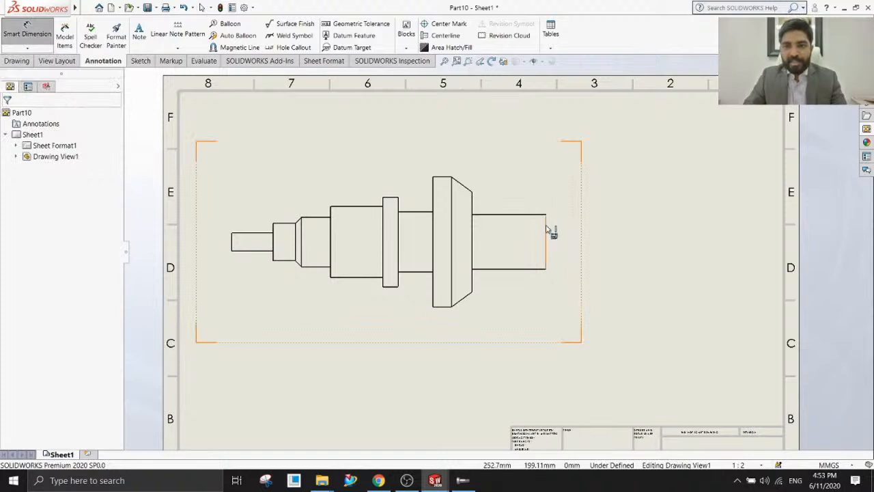
{"action": "left_click", "coordinate": [548, 232]}
{"action": "left_click", "coordinate": [472, 204]}
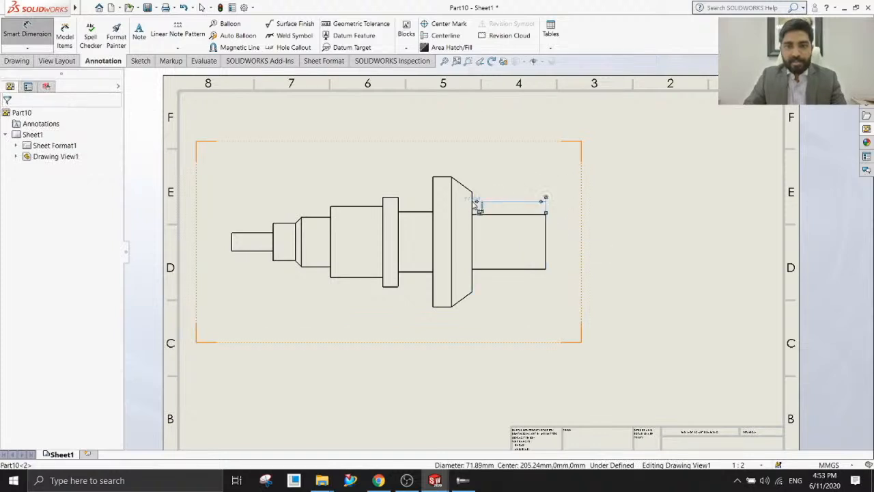
{"action": "left_click", "coordinate": [507, 168]}
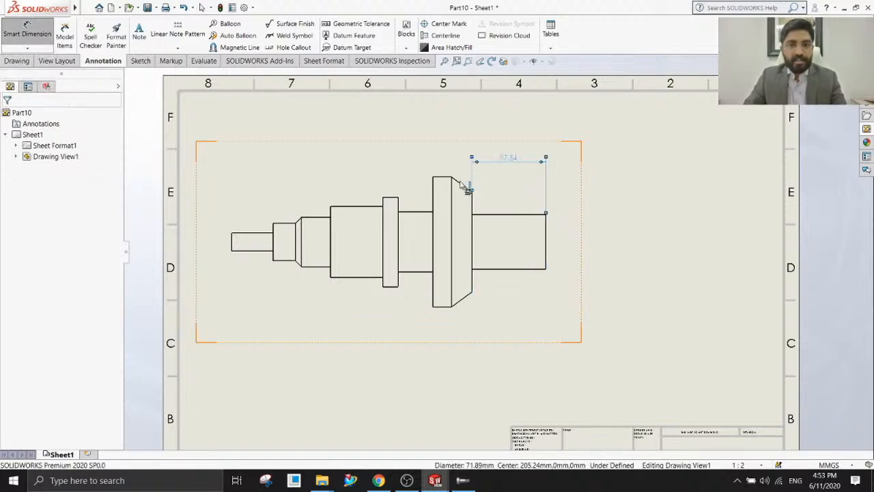
Extend the chain through the collar, large-diameter shoulder and small step to the shaft's thin end, and add an overall dimension to it.
{"action": "left_click", "coordinate": [403, 210]}
{"action": "left_click", "coordinate": [413, 206]}
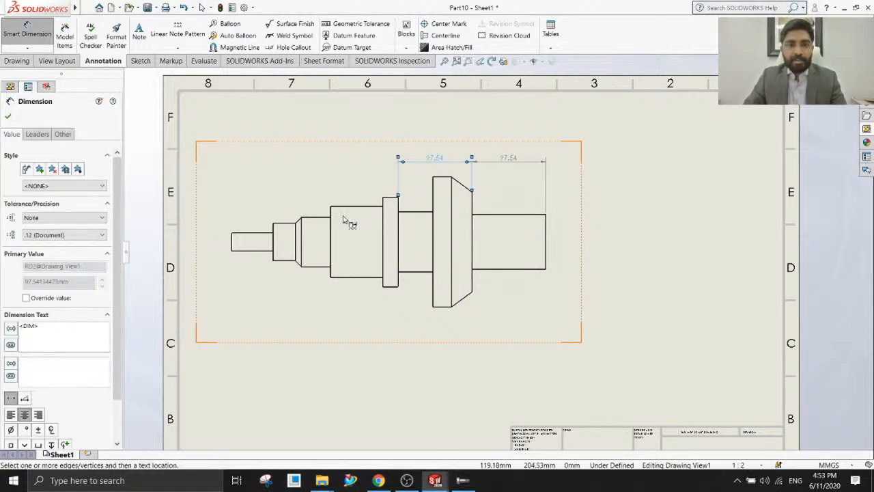
{"action": "left_click", "coordinate": [334, 217]}
{"action": "left_click", "coordinate": [292, 254]}
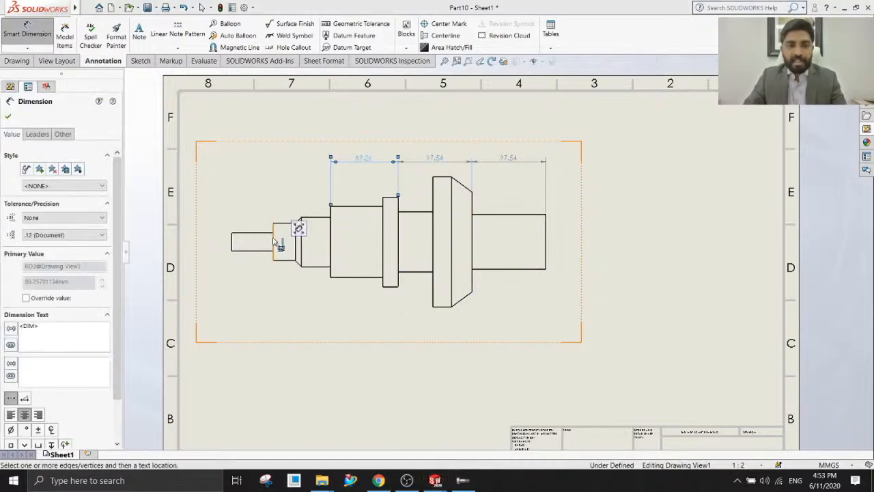
{"action": "left_click", "coordinate": [232, 241]}
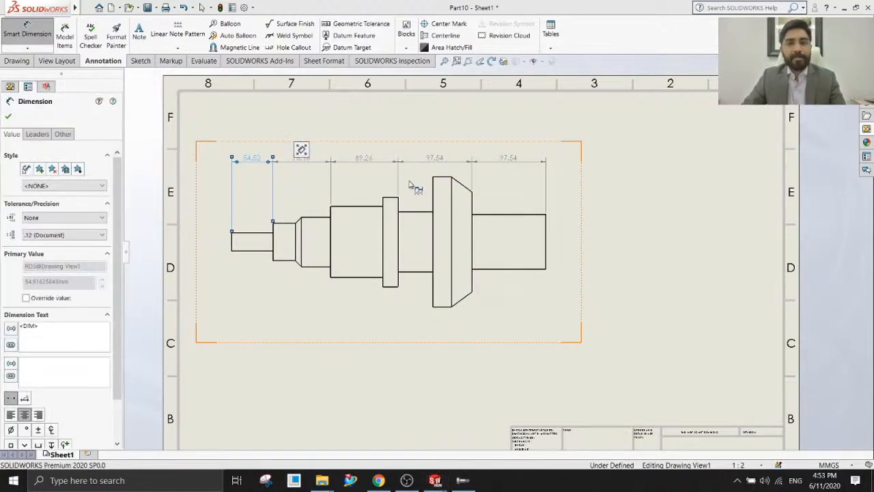
{"action": "key", "text": "Escape"}
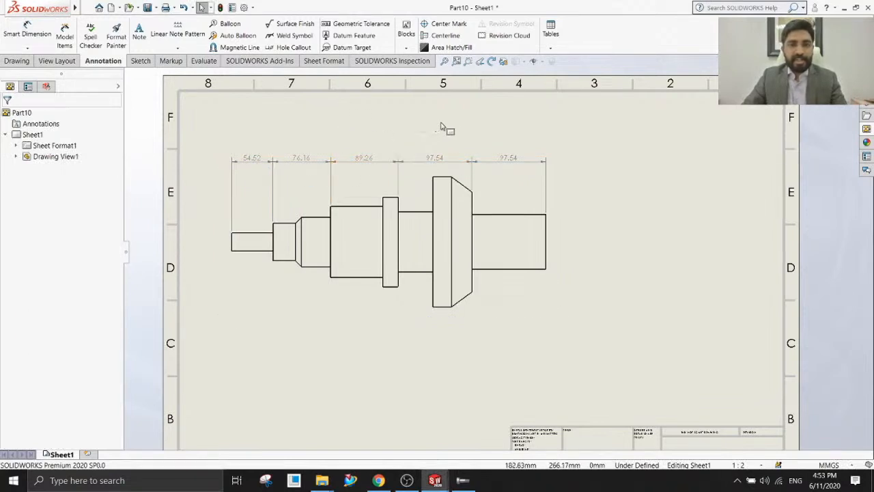
{"action": "right_click", "coordinate": [433, 163]}
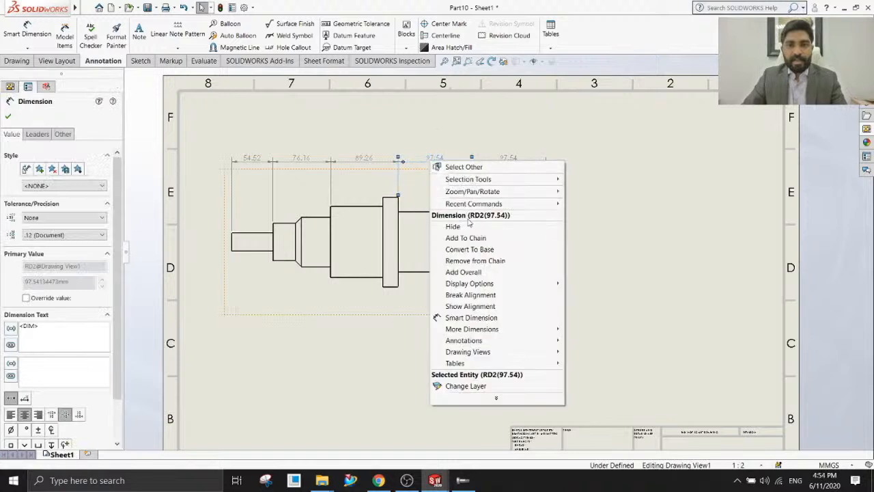
{"action": "left_click", "coordinate": [463, 273]}
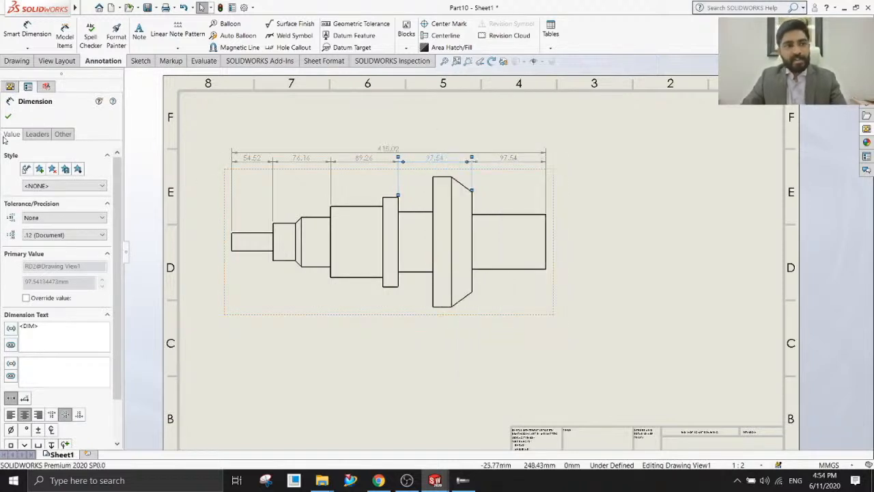
Delete the chain dimension spanning the shaft's large-diameter section and its adjoining collar.
{"action": "left_click", "coordinate": [9, 116]}
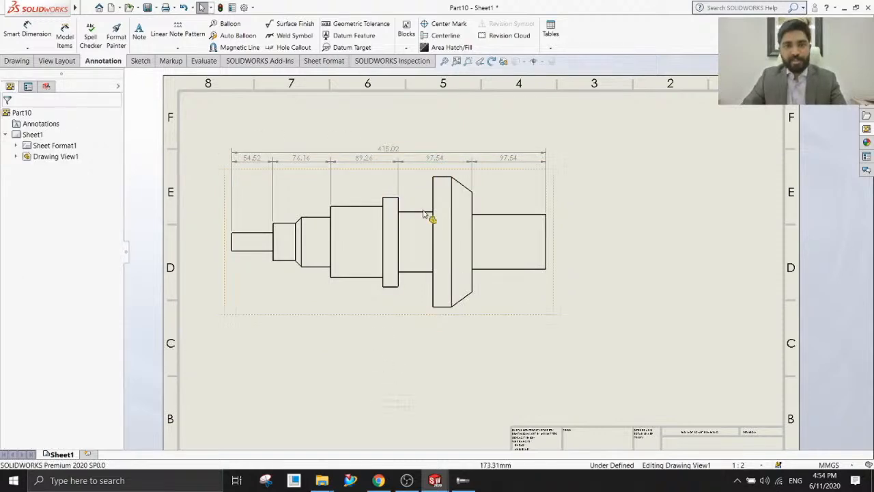
{"action": "scroll", "coordinate": [448, 244], "scroll_direction": "down", "scroll_amount": 3}
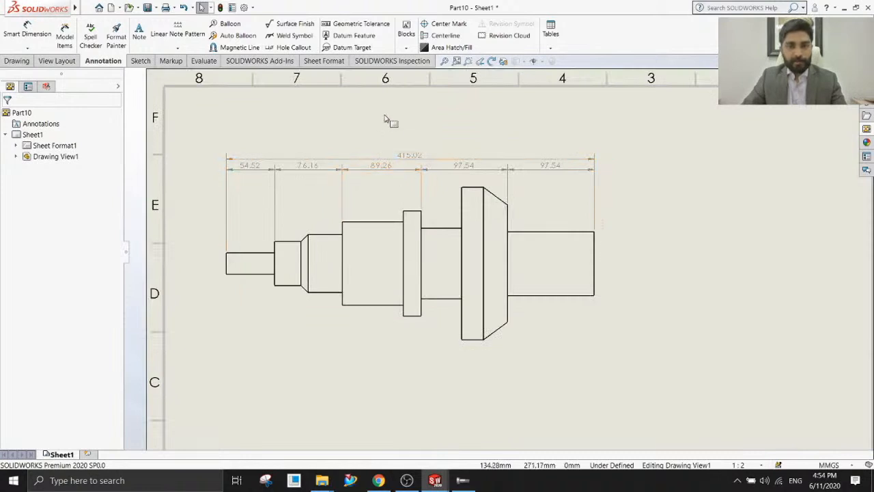
{"action": "left_click", "coordinate": [381, 169]}
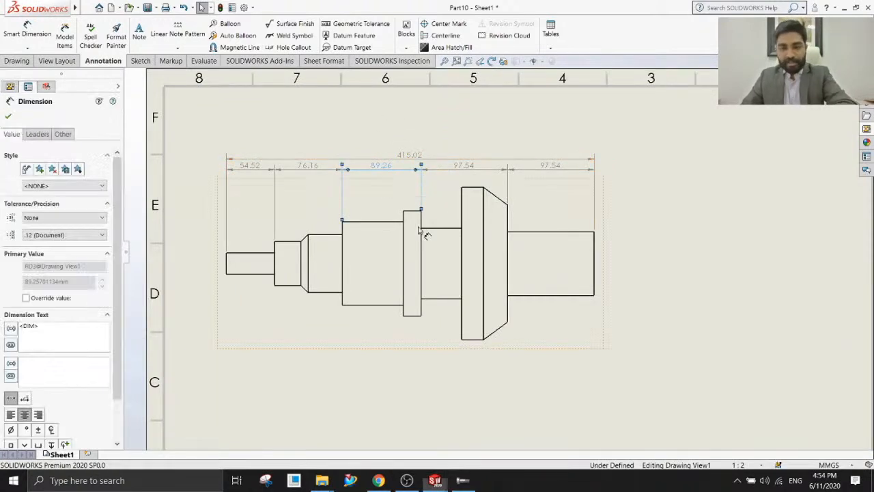
{"action": "key", "text": "Delete"}
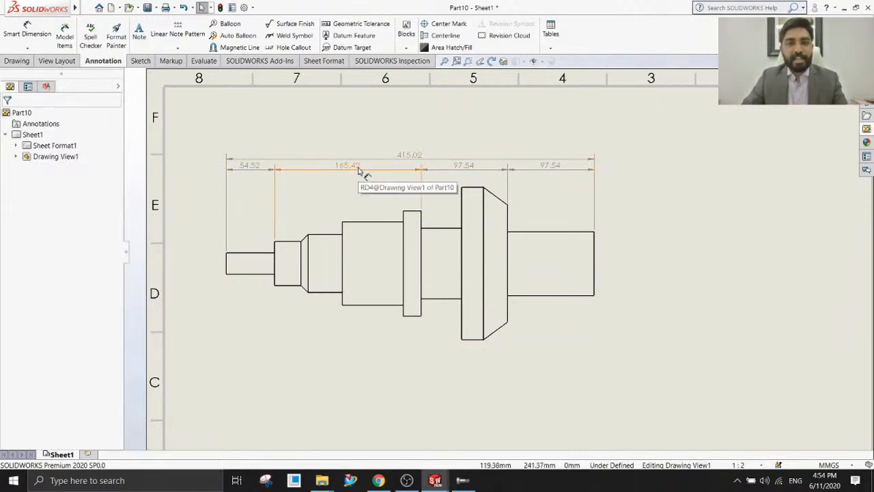
{"action": "scroll", "coordinate": [503, 324], "scroll_direction": "down", "scroll_amount": 1}
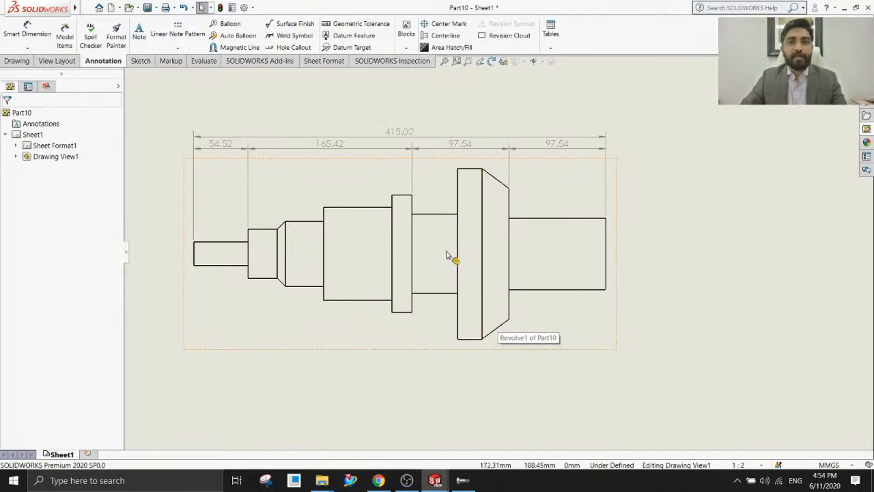
{"action": "scroll", "coordinate": [447, 256], "scroll_direction": "up", "scroll_amount": 3}
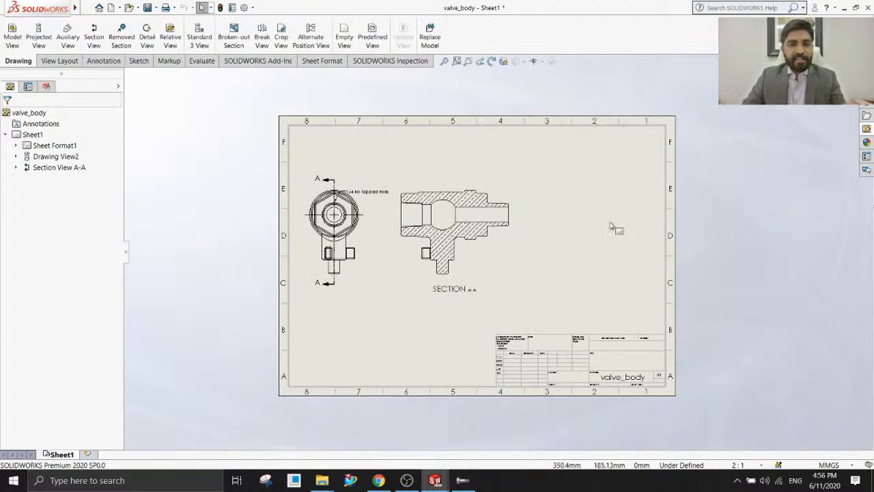
View the valve_body sheet's scale options and its sheet properties, then close the properties without changes.
{"action": "scroll", "coordinate": [527, 256], "scroll_direction": "up", "scroll_amount": 2}
{"action": "scroll", "coordinate": [527, 256], "scroll_direction": "down", "scroll_amount": 3}
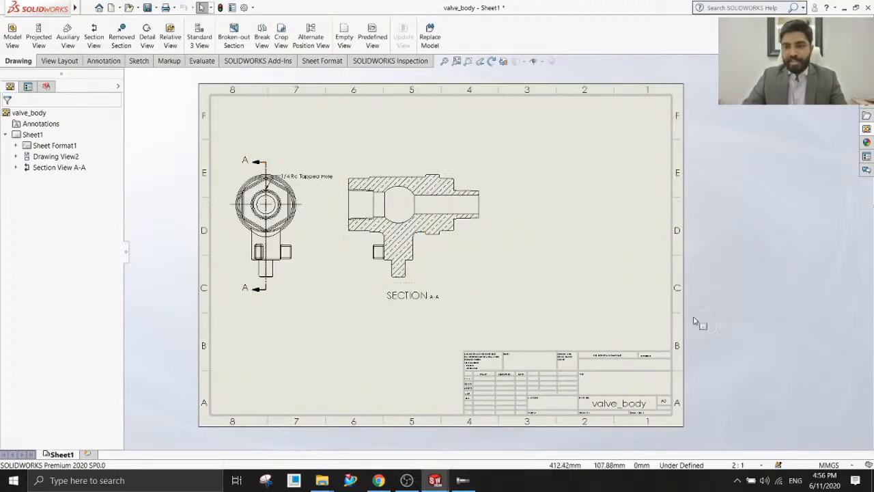
{"action": "mouse_move", "coordinate": [778, 466]}
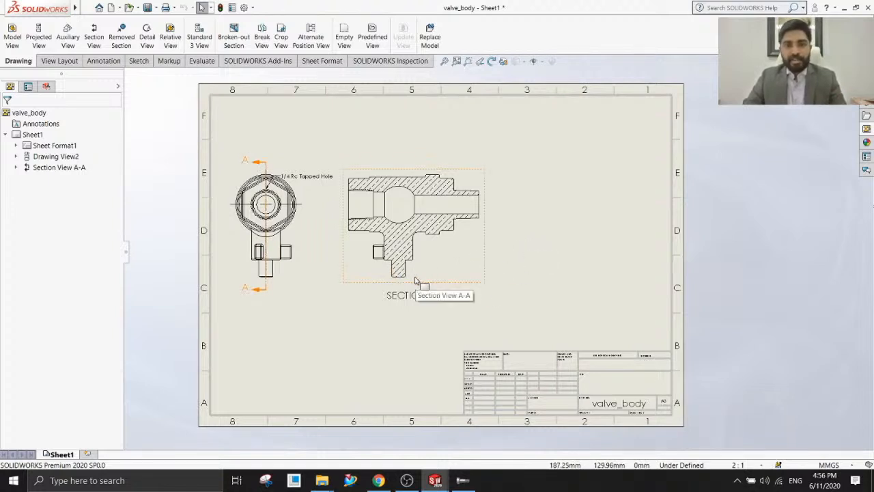
{"action": "left_click", "coordinate": [762, 466]}
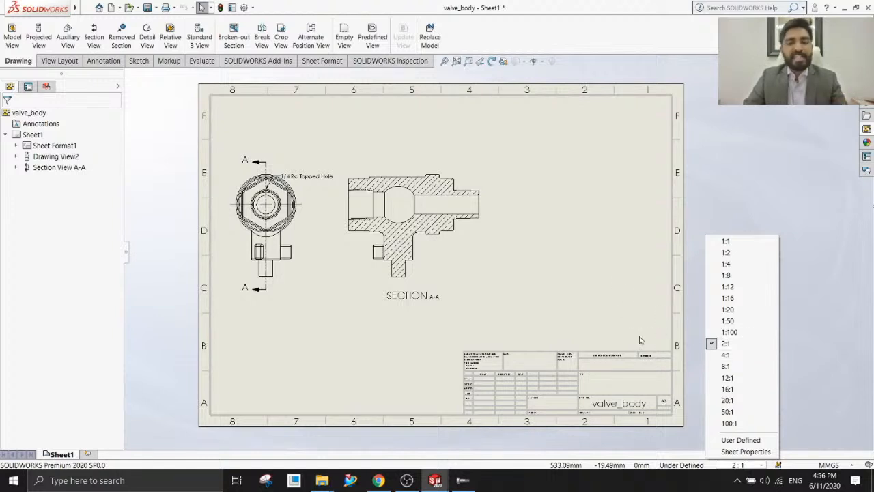
{"action": "left_click", "coordinate": [737, 451]}
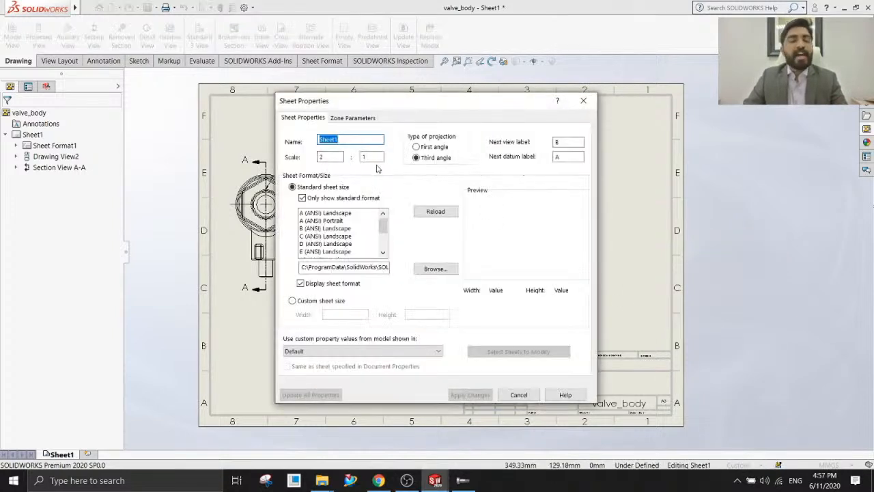
{"action": "left_click", "coordinate": [583, 100]}
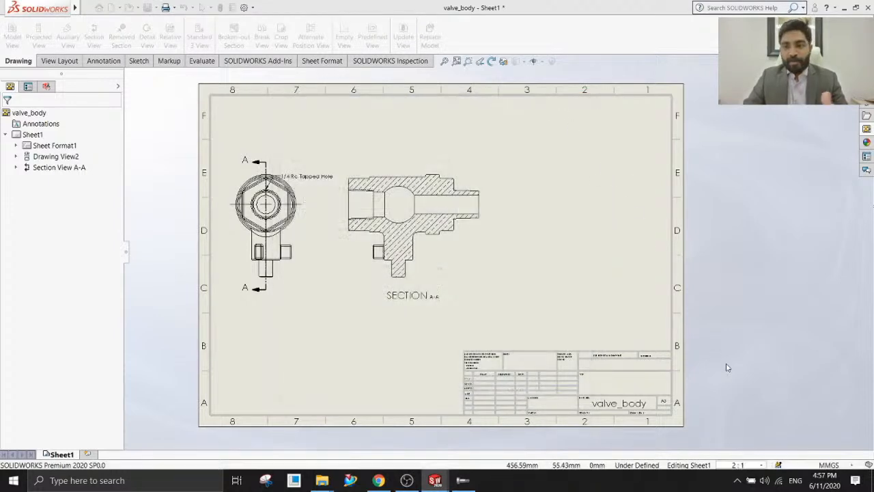
Apply a user-defined scale of 3:1 to the valve_body sheet.
{"action": "left_click", "coordinate": [759, 465]}
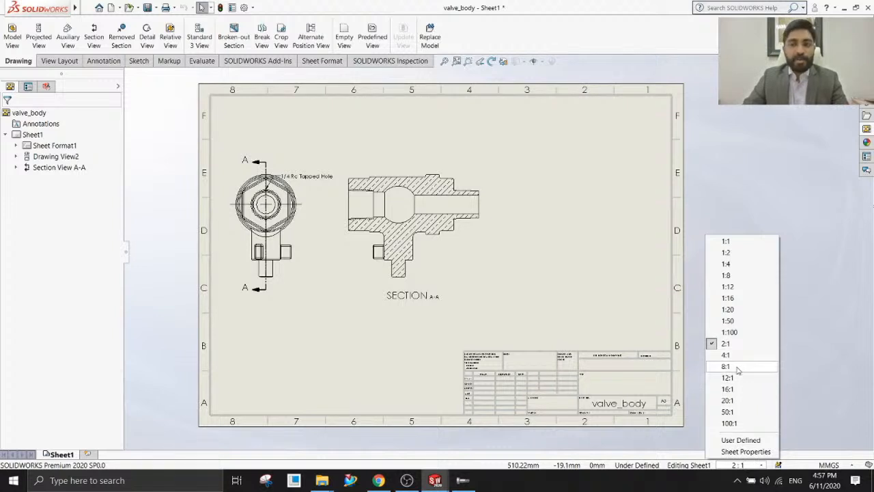
{"action": "left_click", "coordinate": [740, 440]}
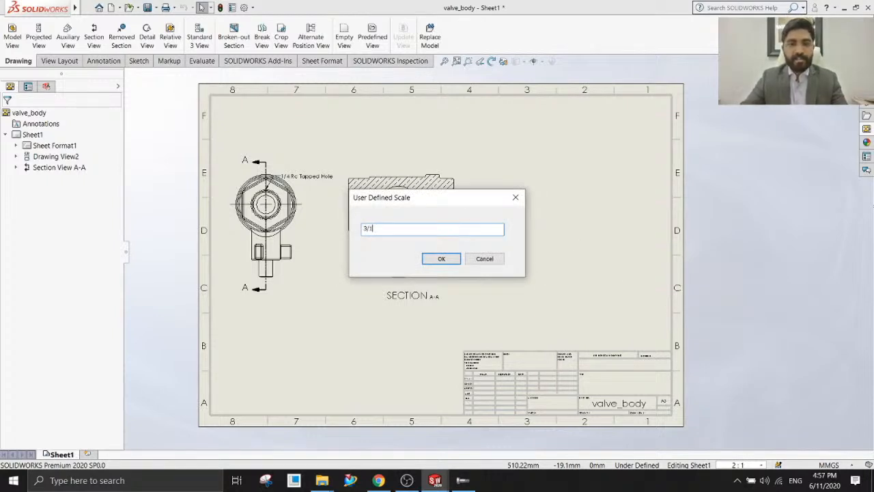
{"action": "type", "text": "3/1"}
{"action": "key", "text": "Return"}
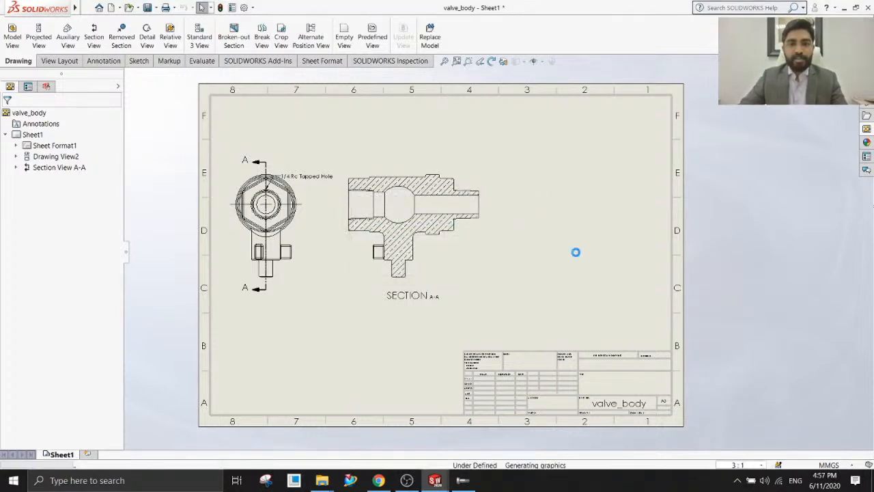
Set the sheet's user-defined scale to 5:1 and check the custom entry among the available scales.
{"action": "left_click", "coordinate": [738, 467]}
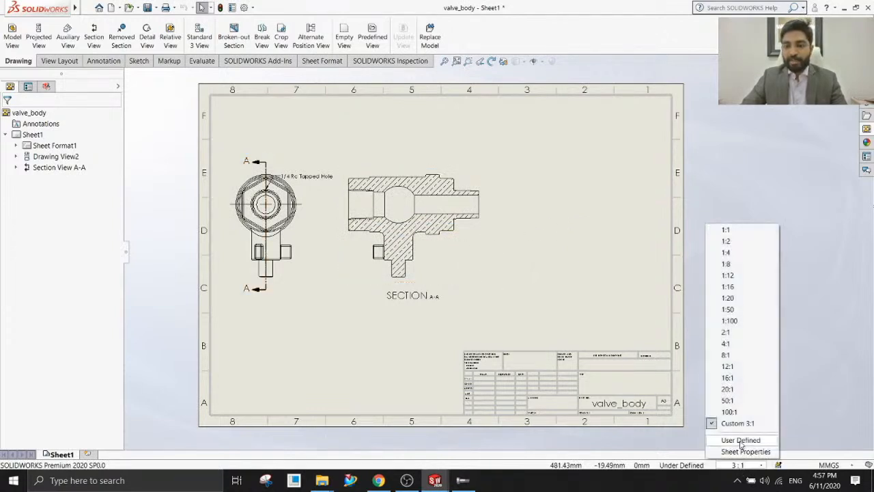
{"action": "left_click", "coordinate": [741, 441]}
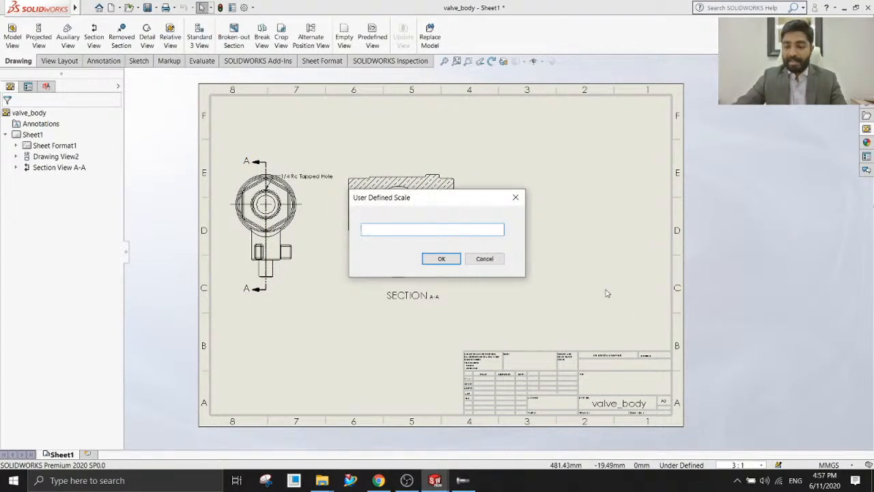
{"action": "type", "text": "5/1"}
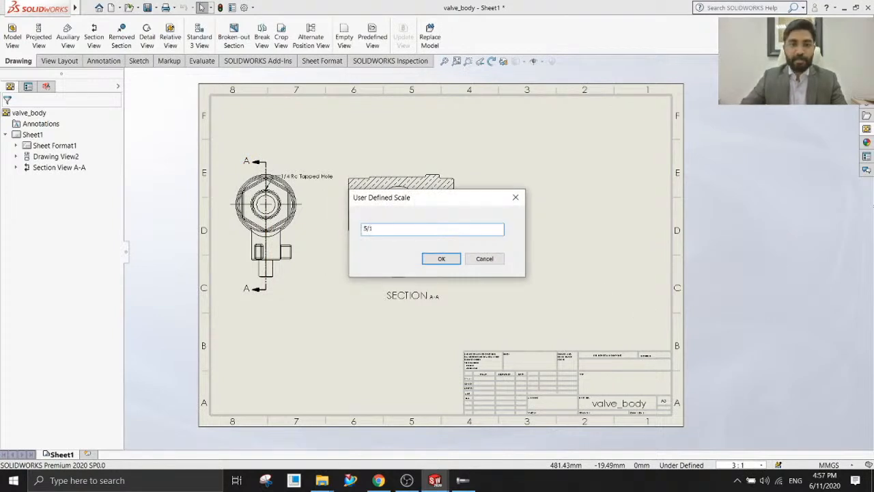
{"action": "key", "text": "Return"}
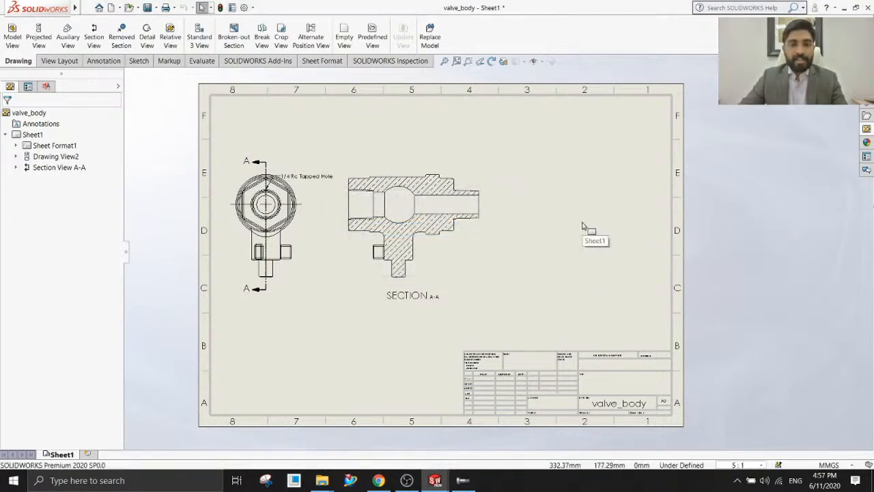
{"action": "left_click", "coordinate": [741, 465]}
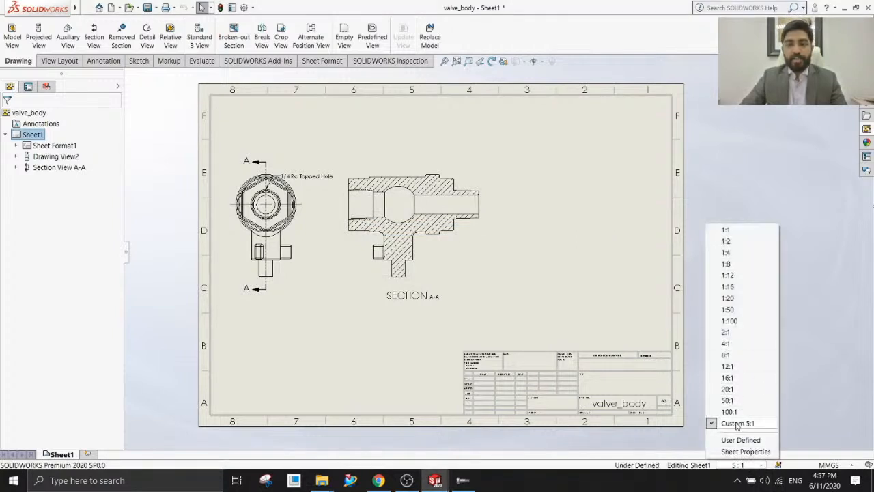
{"action": "left_click", "coordinate": [546, 289]}
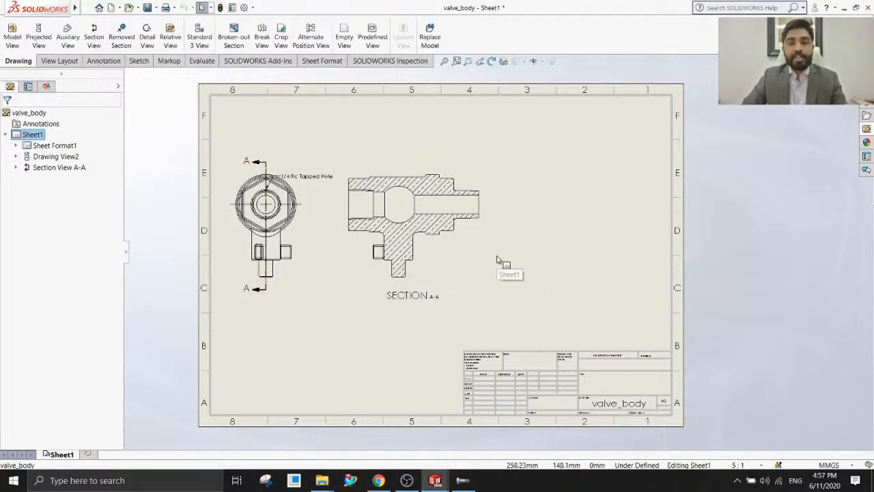
Create a circular detail view of the narrow outlet end in Section A-A at 4:1 scale, placed beside the section view.
{"action": "left_click", "coordinate": [147, 39]}
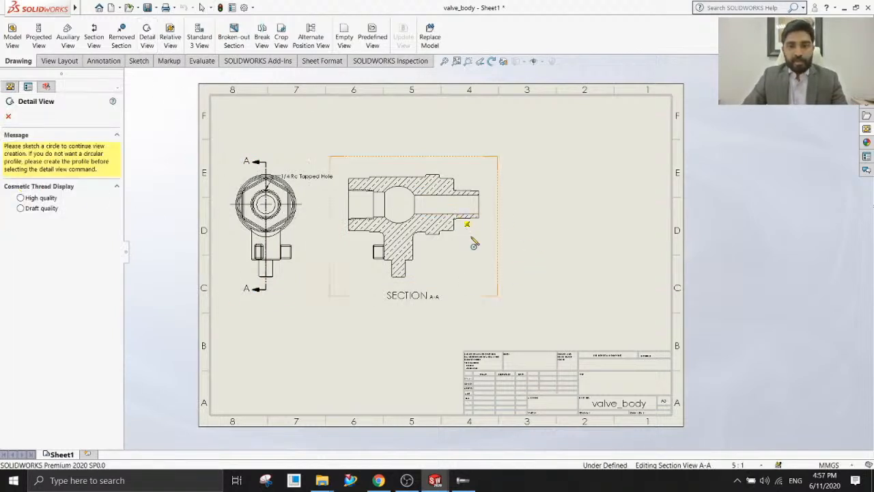
{"action": "left_click", "coordinate": [489, 225]}
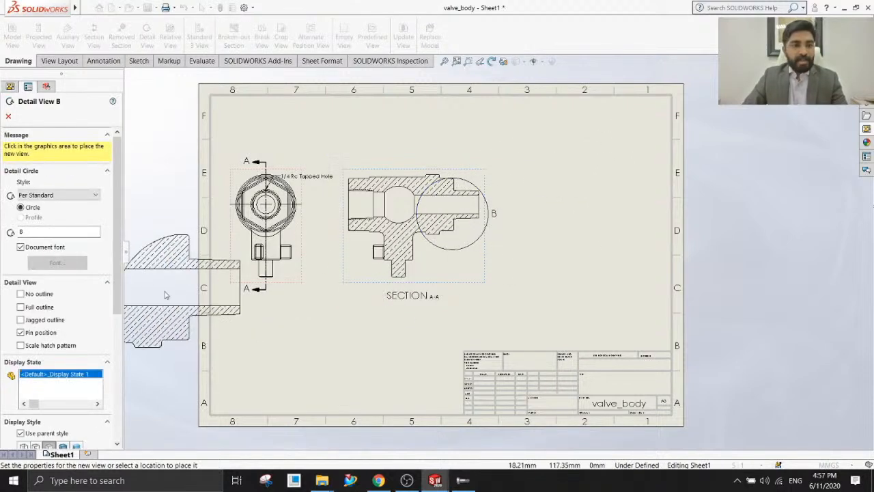
{"action": "scroll", "coordinate": [75, 344], "scroll_direction": "down", "scroll_amount": 5}
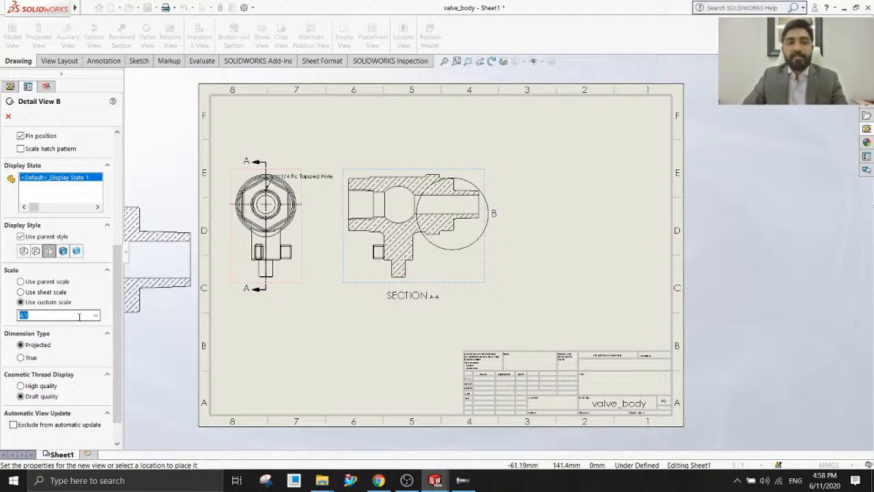
{"action": "left_click", "coordinate": [581, 203]}
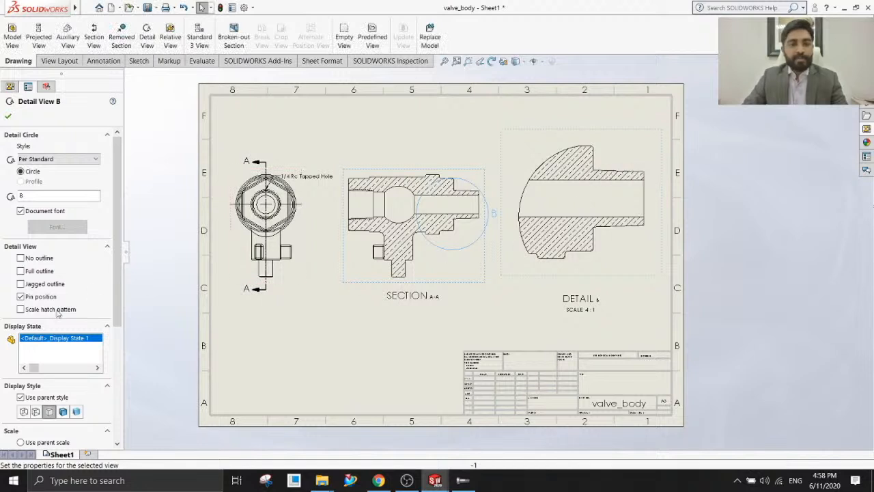
{"action": "left_click", "coordinate": [9, 116]}
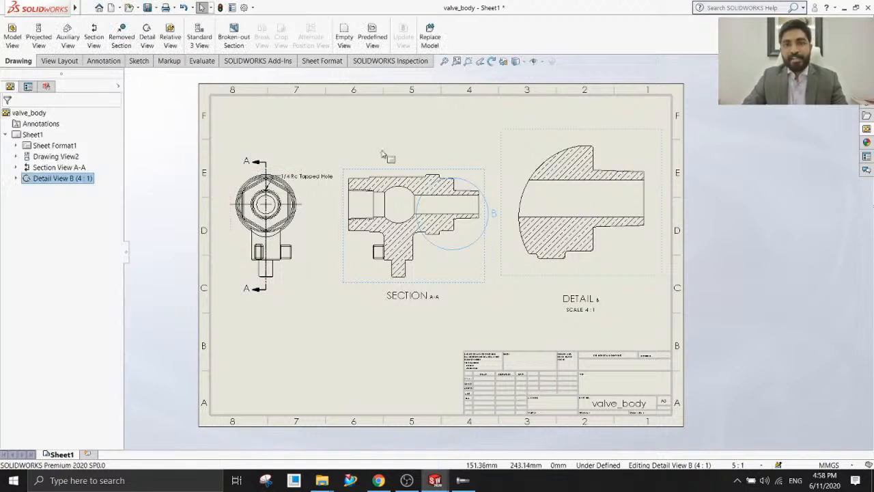
{"action": "left_click", "coordinate": [417, 139]}
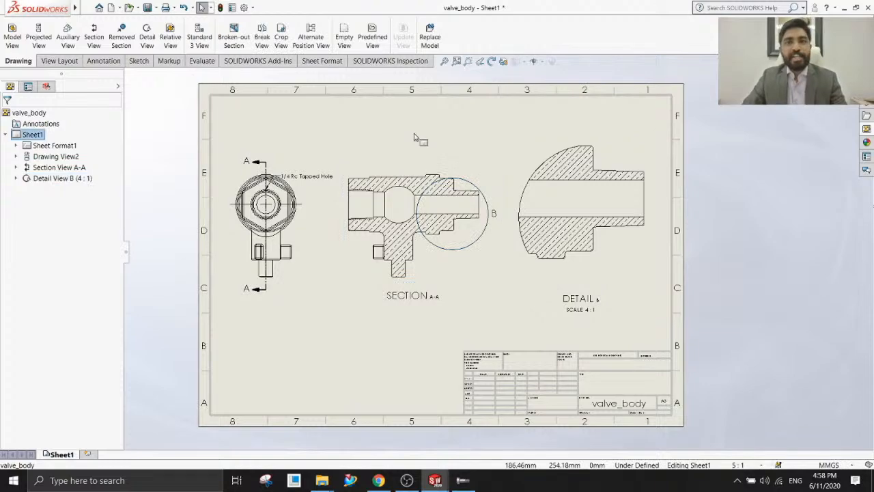